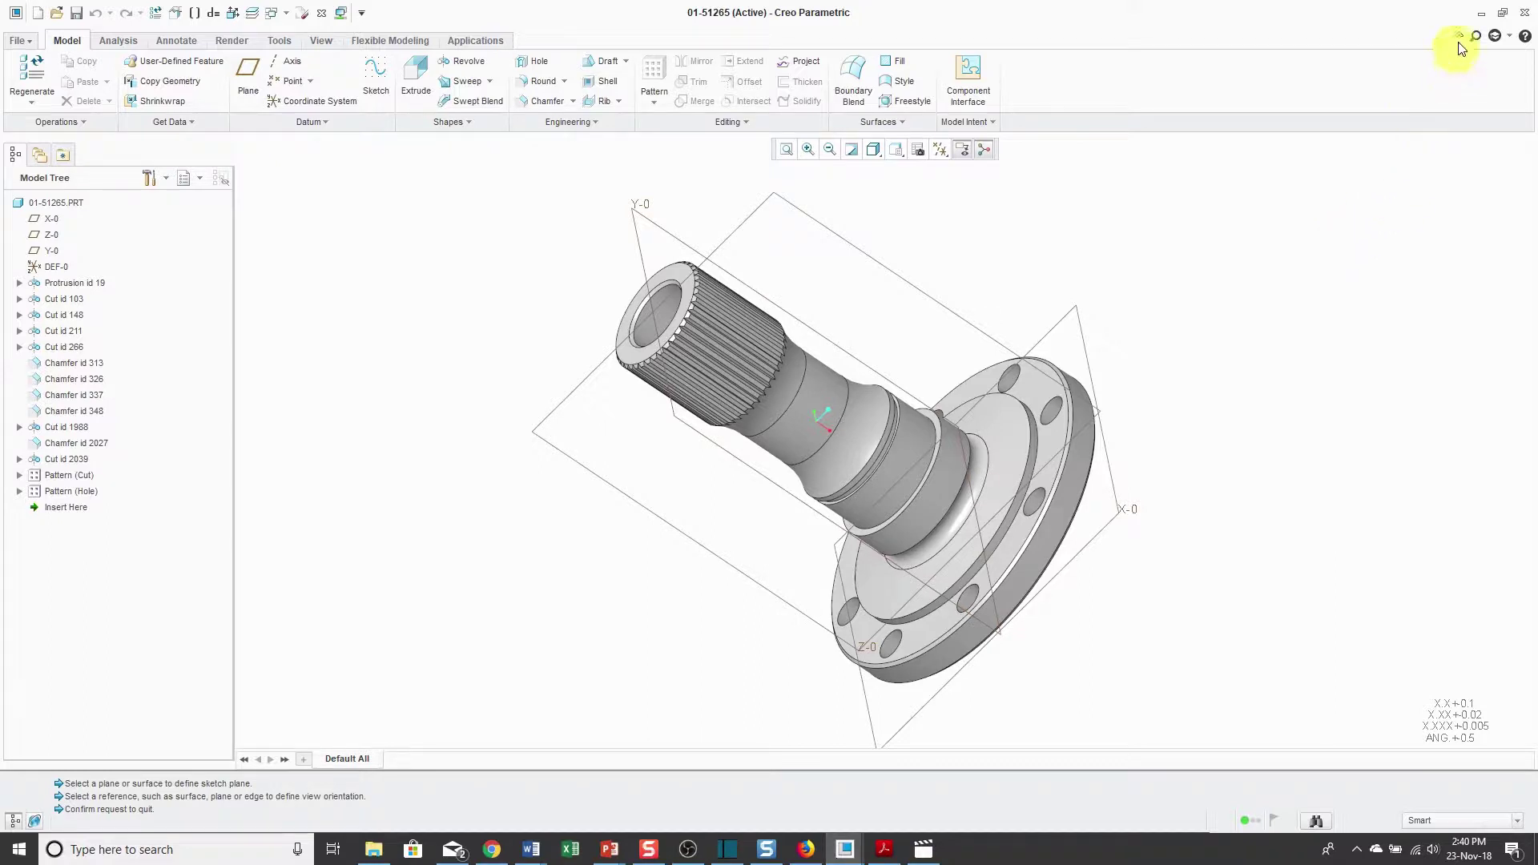
- Show the Learning Connector options at the top right, then close them again
{"action": "left_click", "coordinate": [1506, 38]}
{"action": "left_click", "coordinate": [1471, 71]}
- Search 'pl' in Command Search and pick Plane Display to hide datum planes X-0, Y-0, Z-0
{"action": "left_click", "coordinate": [1476, 36]}
{"action": "type", "text": "pla"}
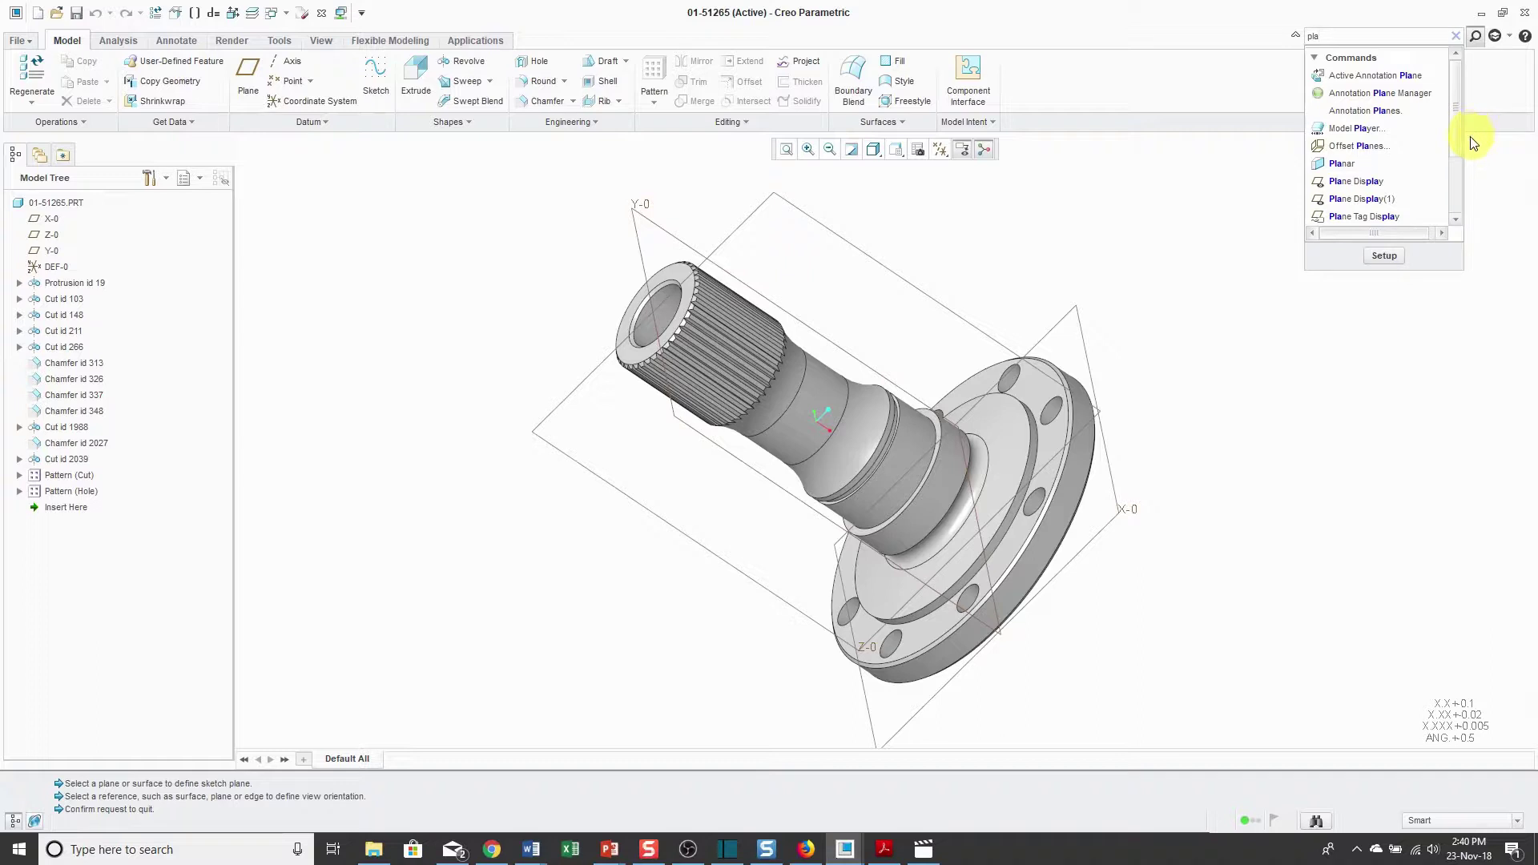
{"action": "mouse_move", "coordinate": [1368, 189]}
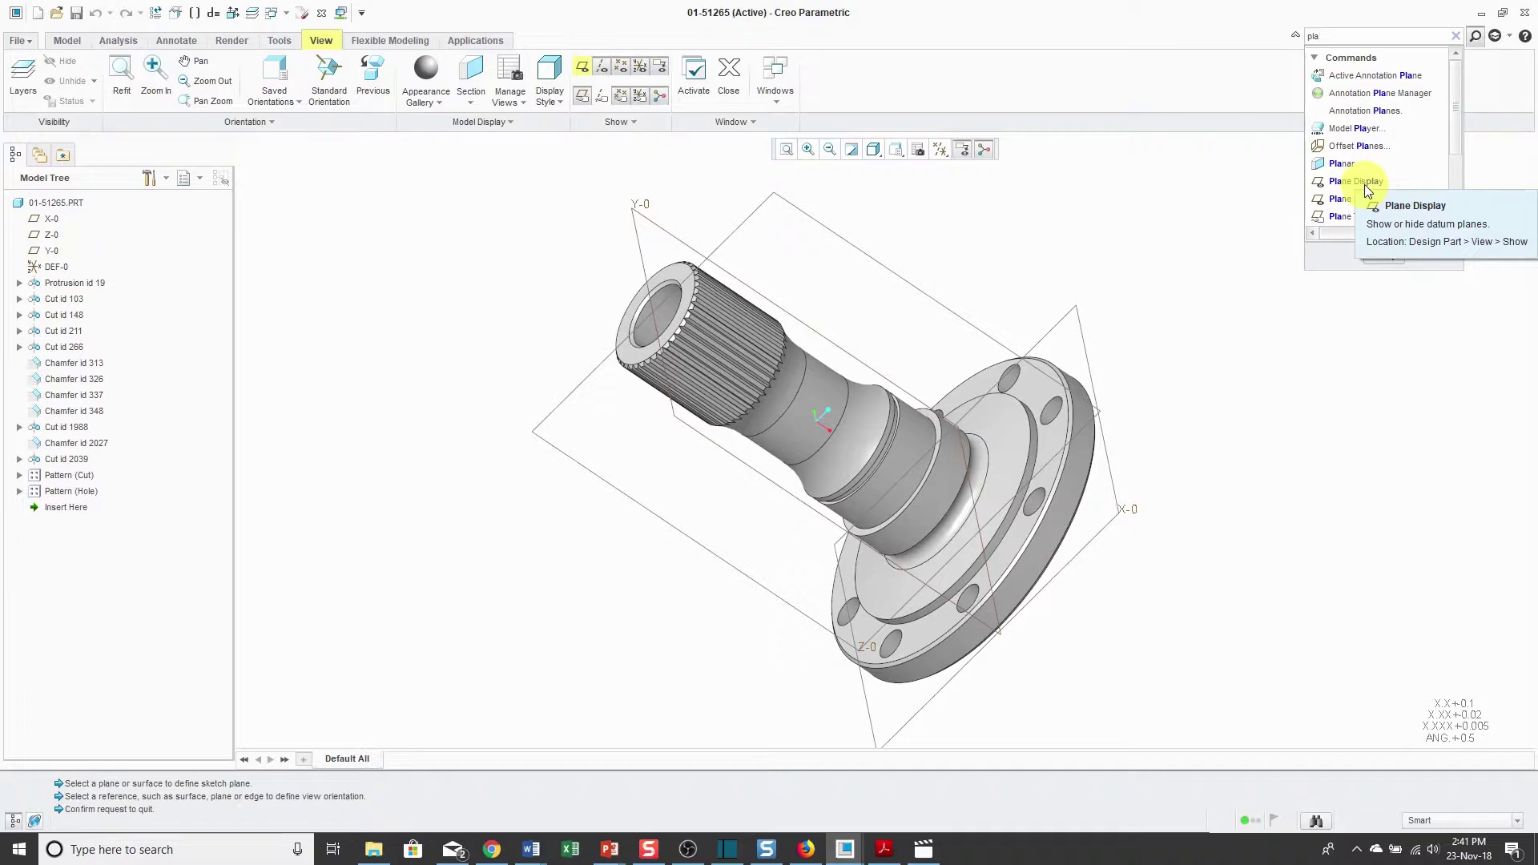
{"action": "left_click", "coordinate": [1365, 182]}
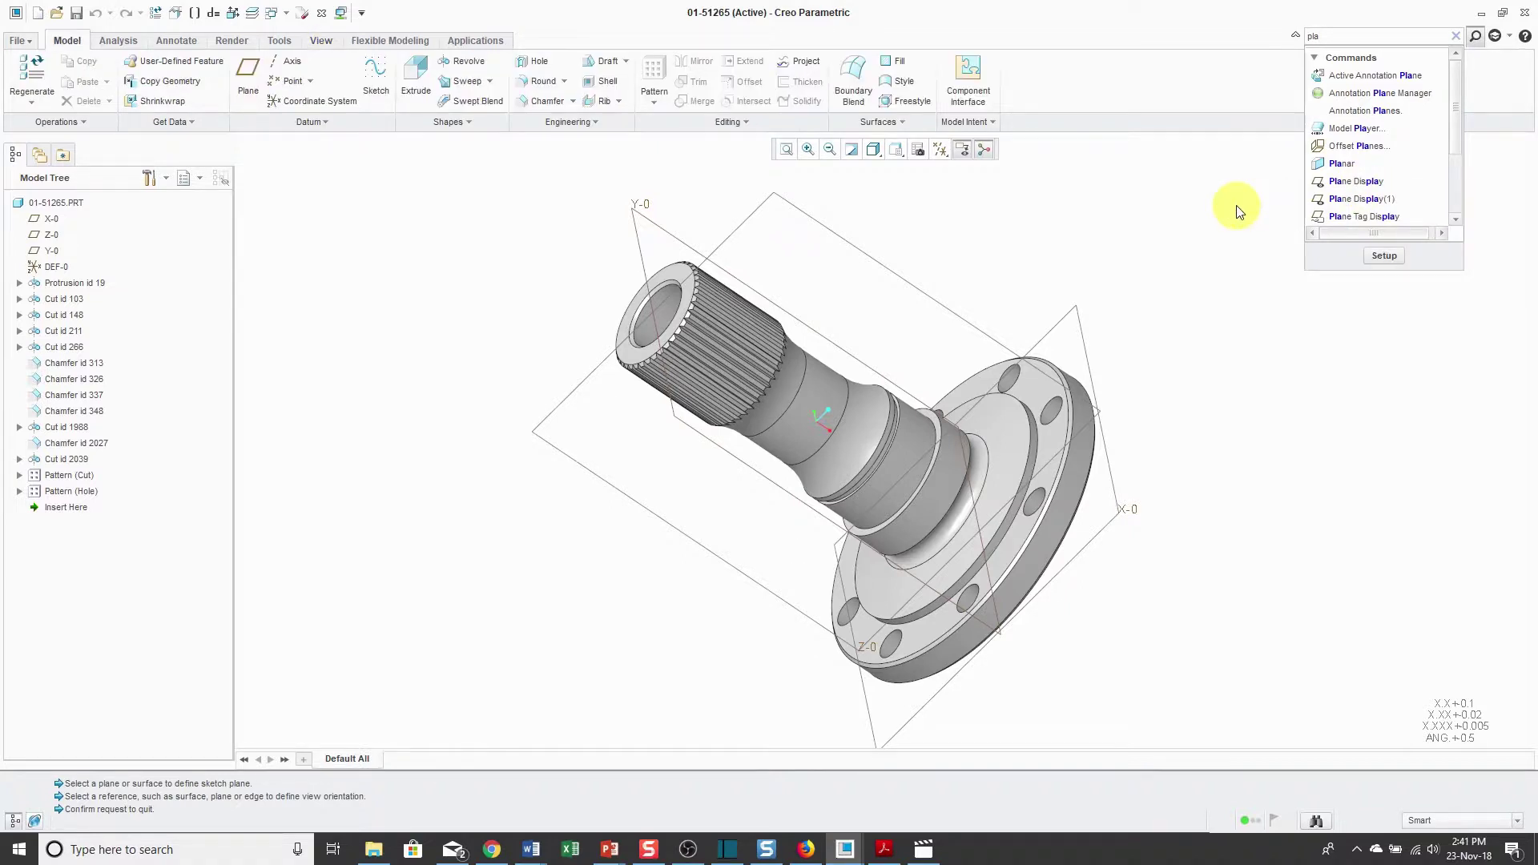
{"action": "mouse_move", "coordinate": [1371, 205]}
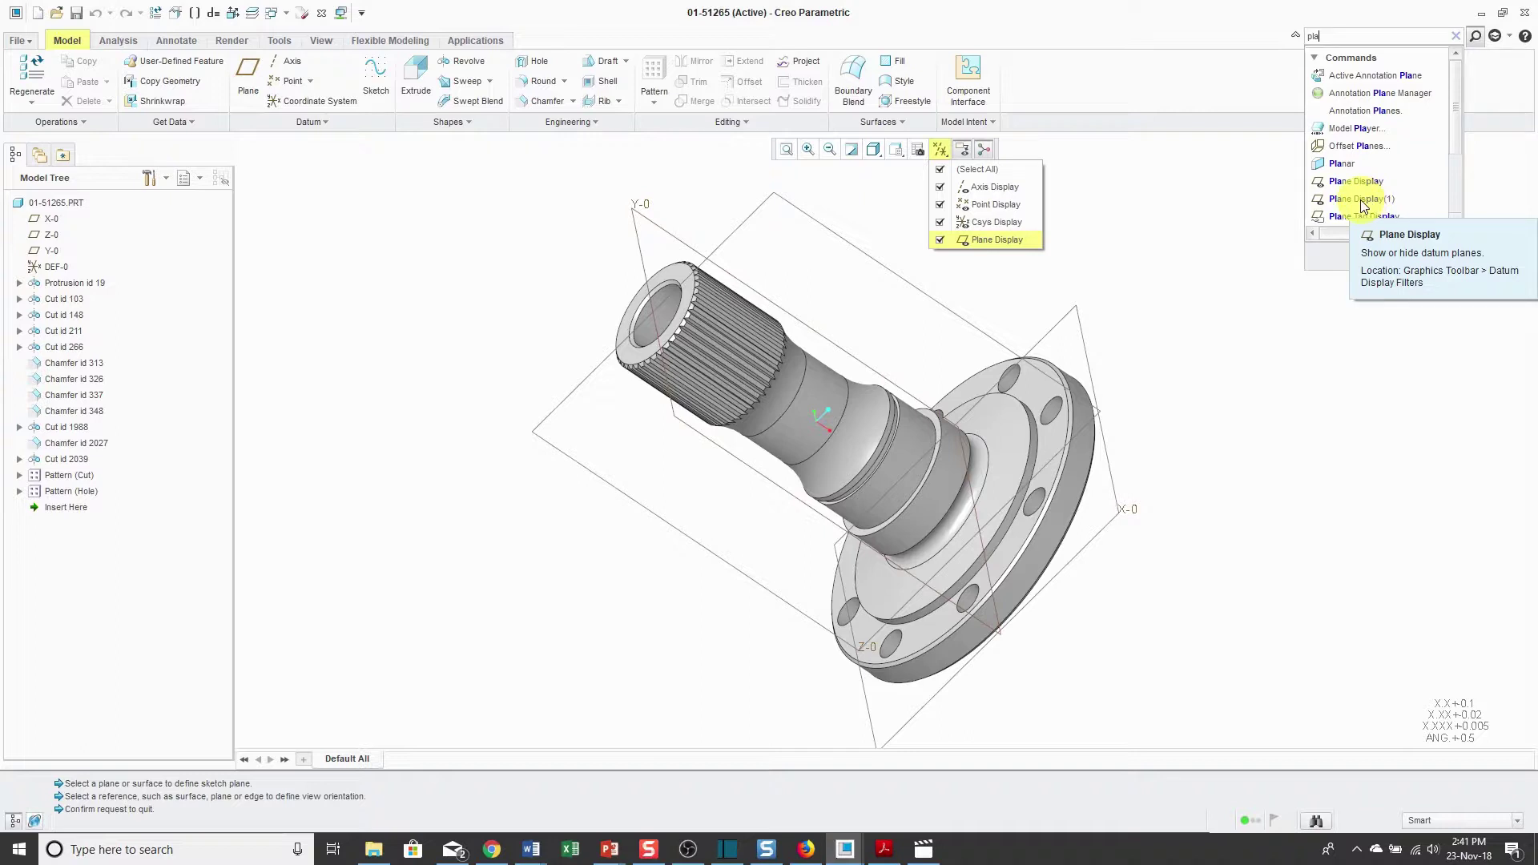
{"action": "left_click", "coordinate": [1363, 206]}
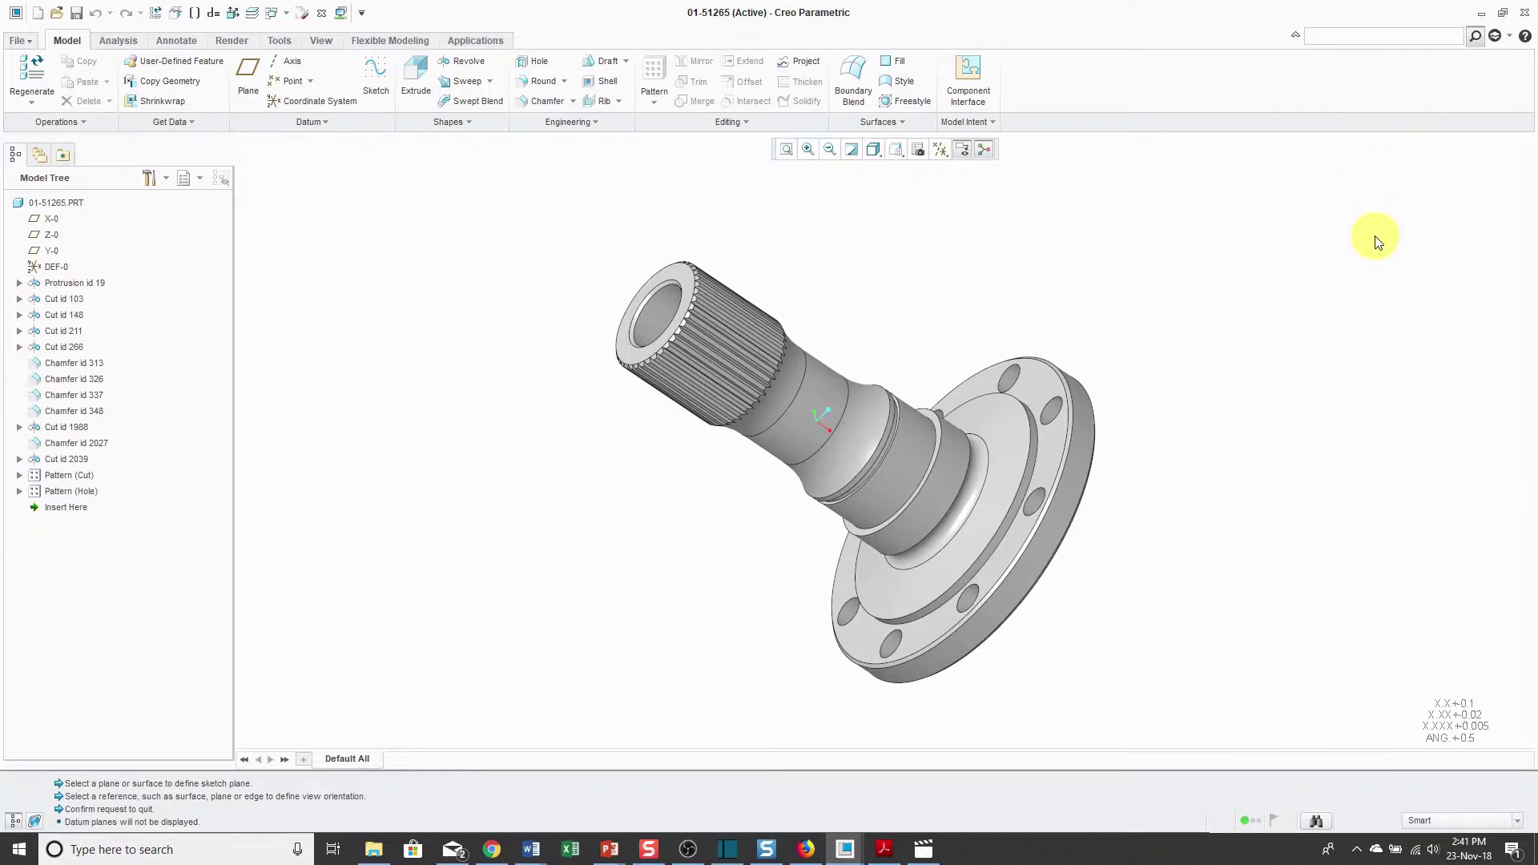
{"action": "left_click", "coordinate": [1365, 36]}
{"action": "type", "text": "s"}
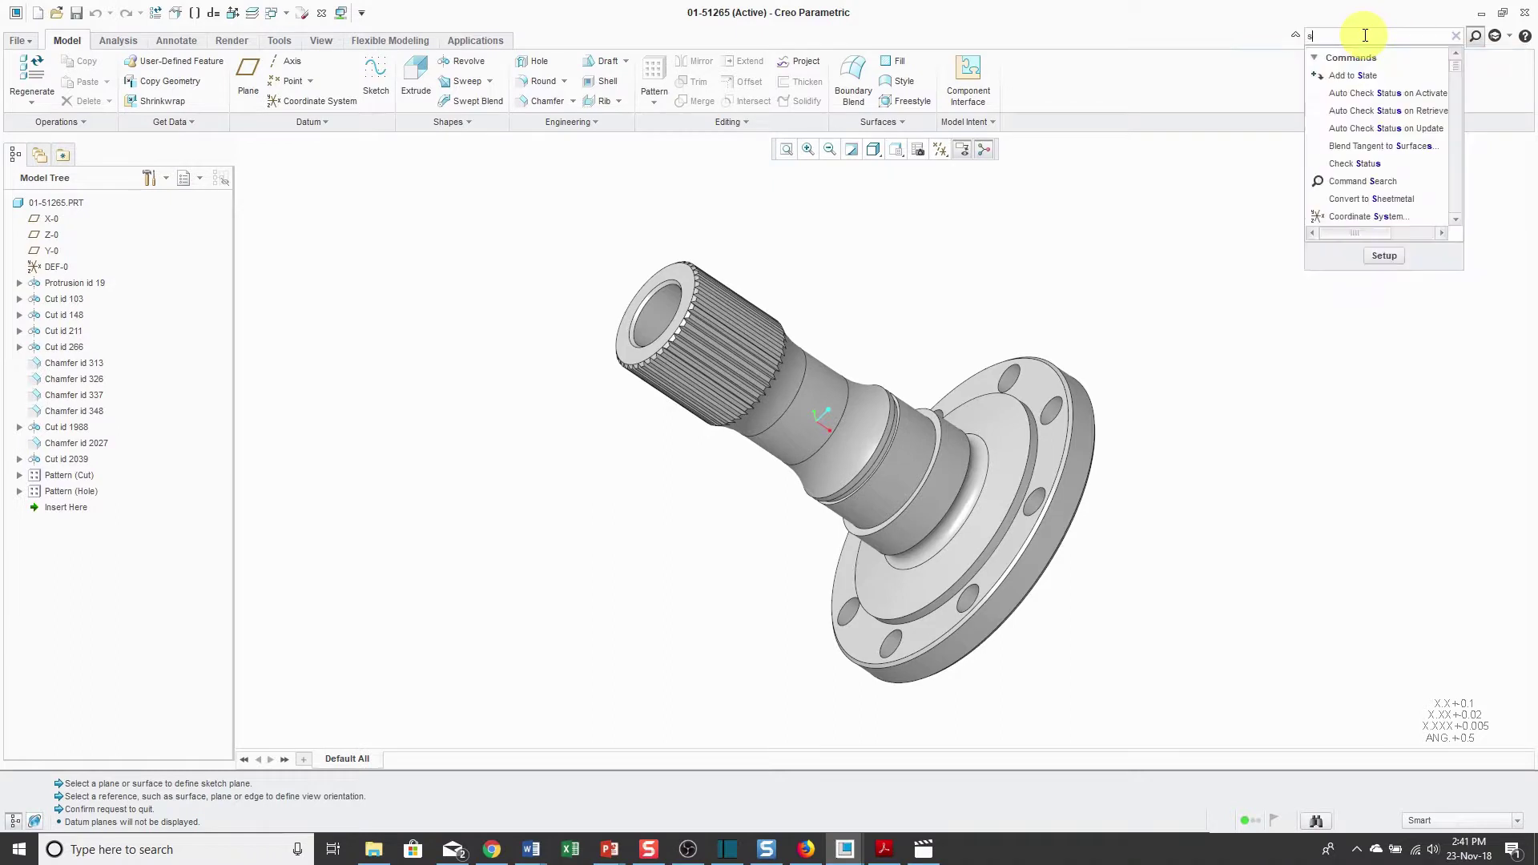
{"action": "type", "text": "k"}
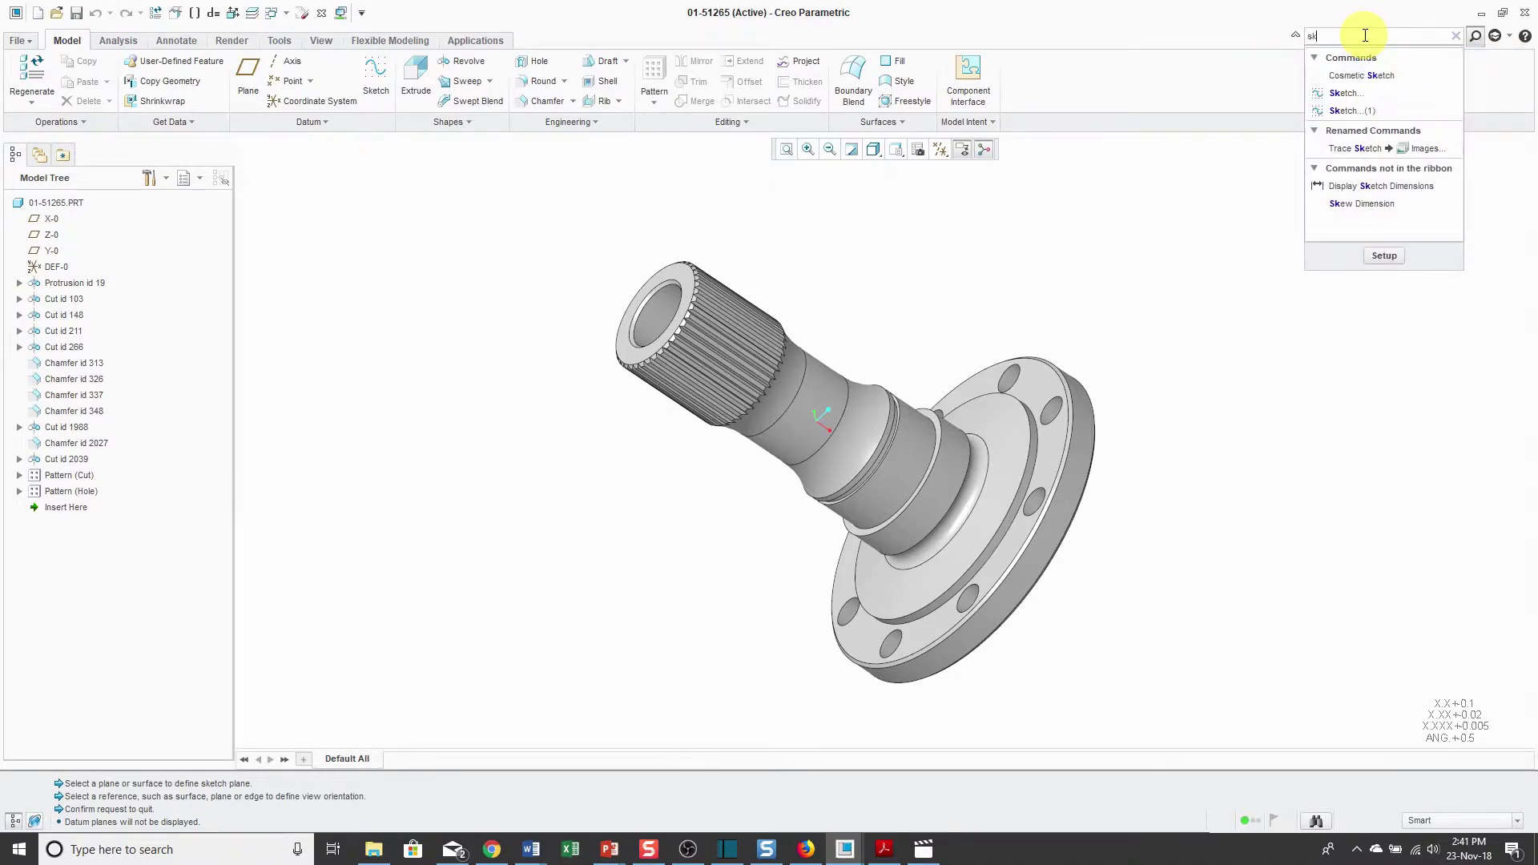
{"action": "left_click", "coordinate": [1352, 93]}
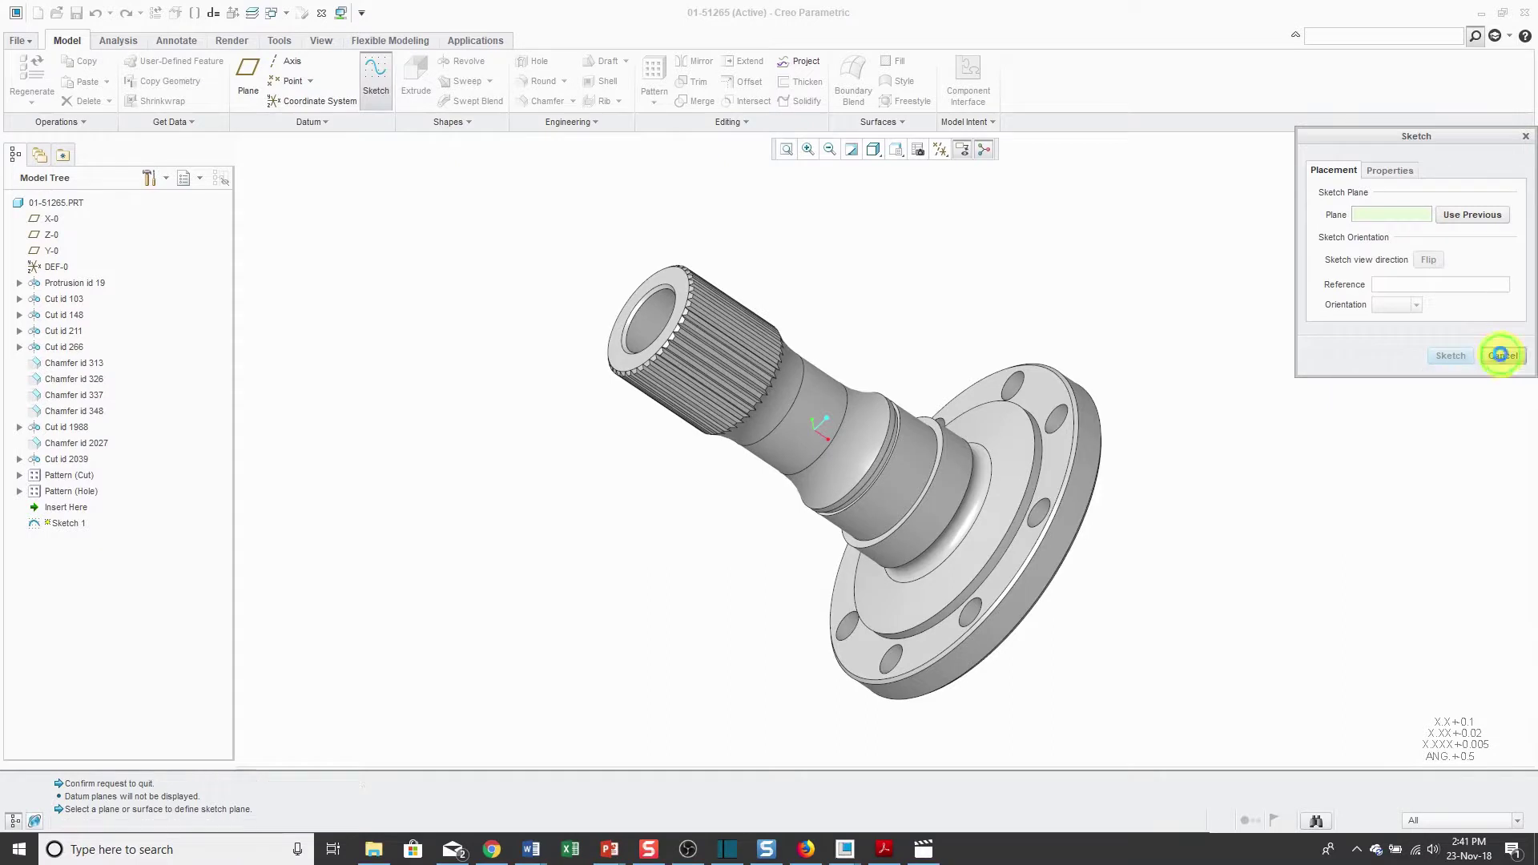
{"action": "left_click", "coordinate": [1502, 358]}
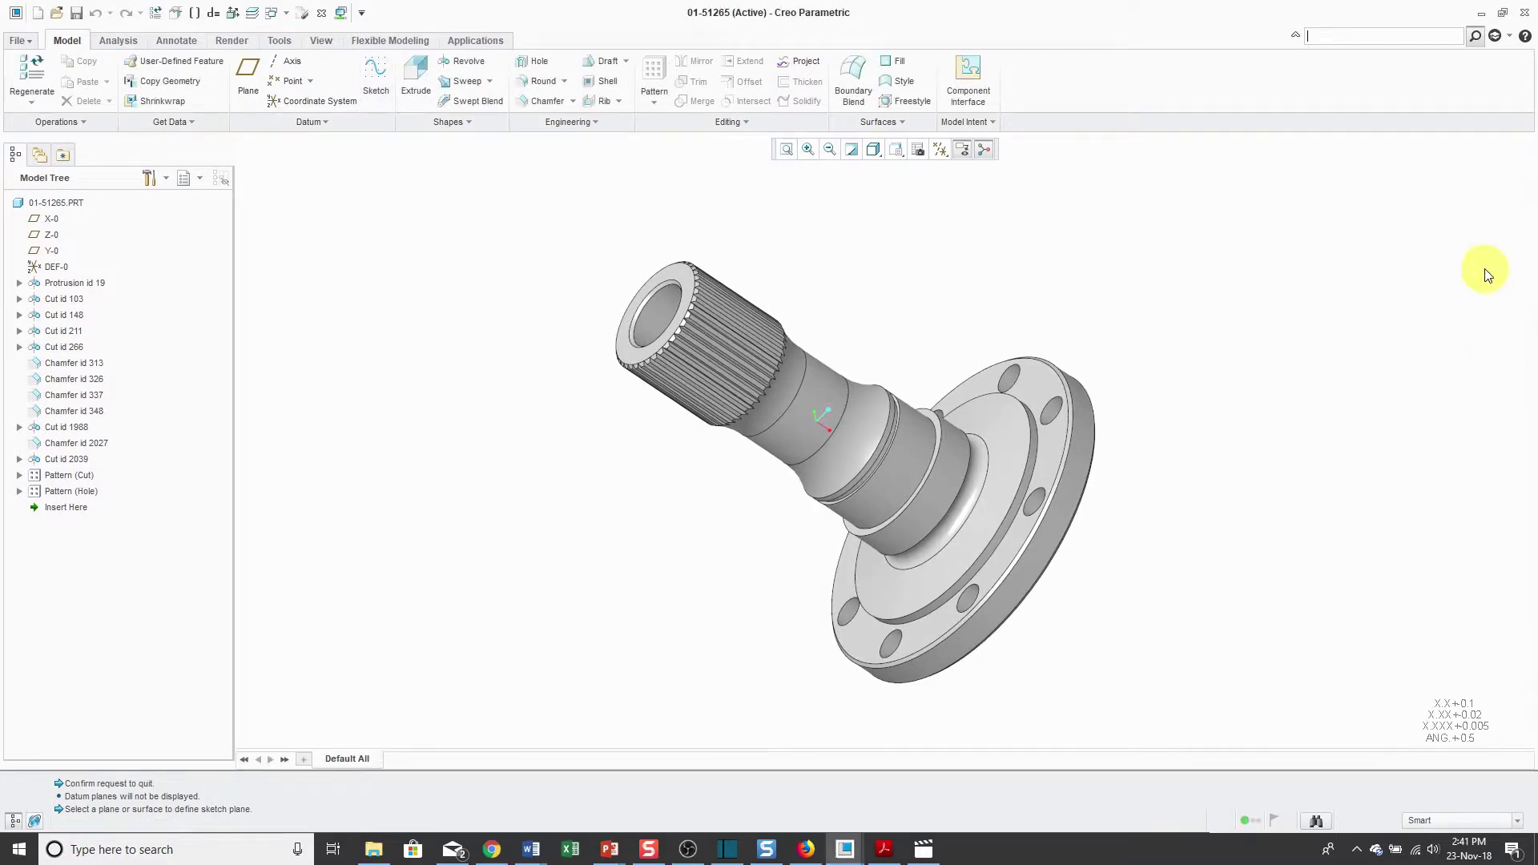
- Open the Creating Sketches lesson from Learning Connector, log in to eLearning, browse it, then close the viewer
{"action": "left_click", "coordinate": [1496, 37]}
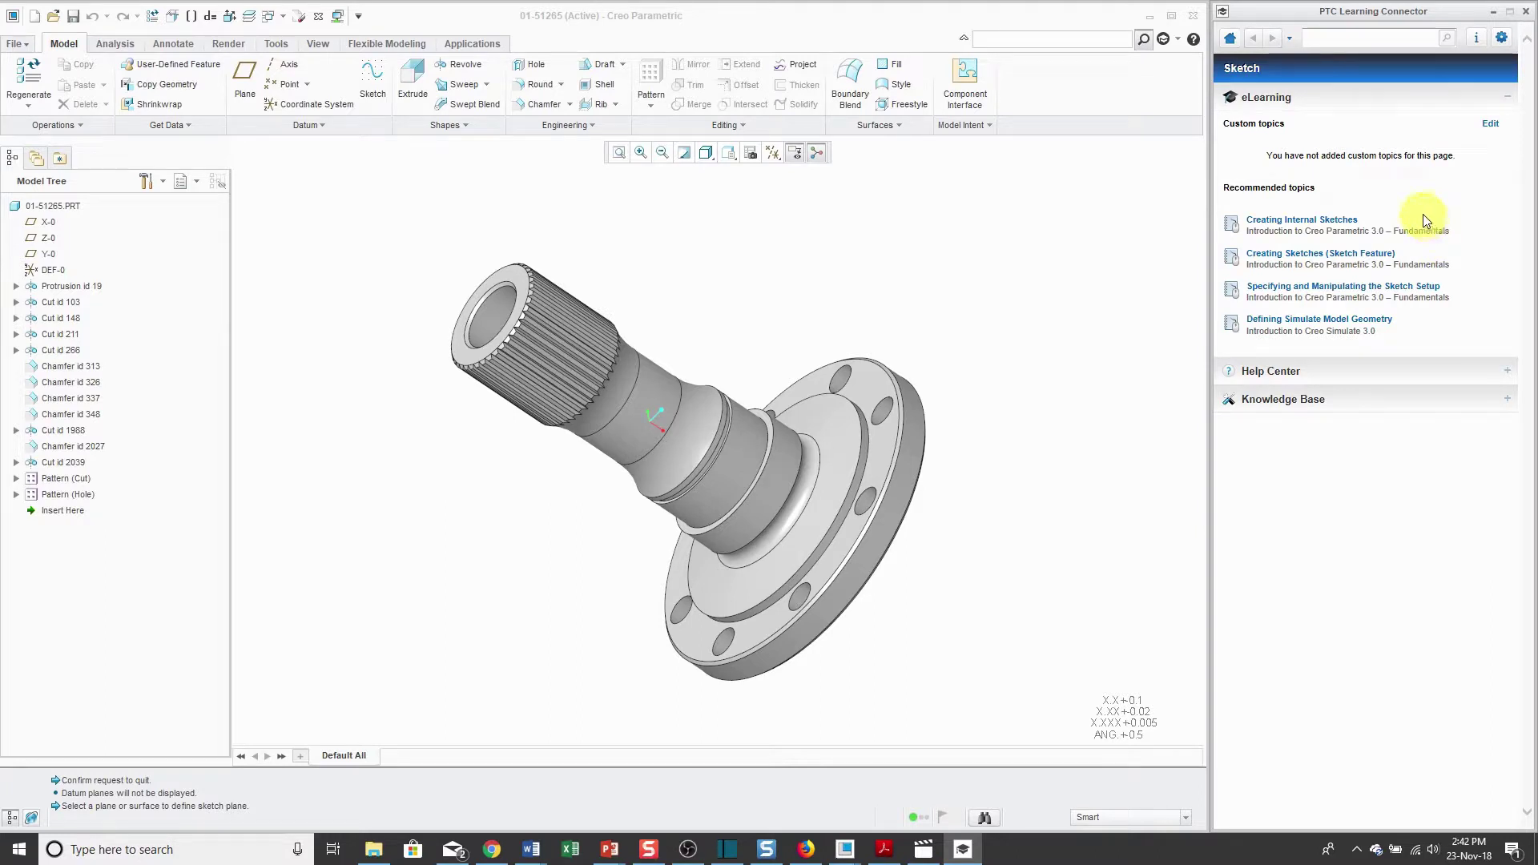
{"action": "left_click", "coordinate": [1345, 261]}
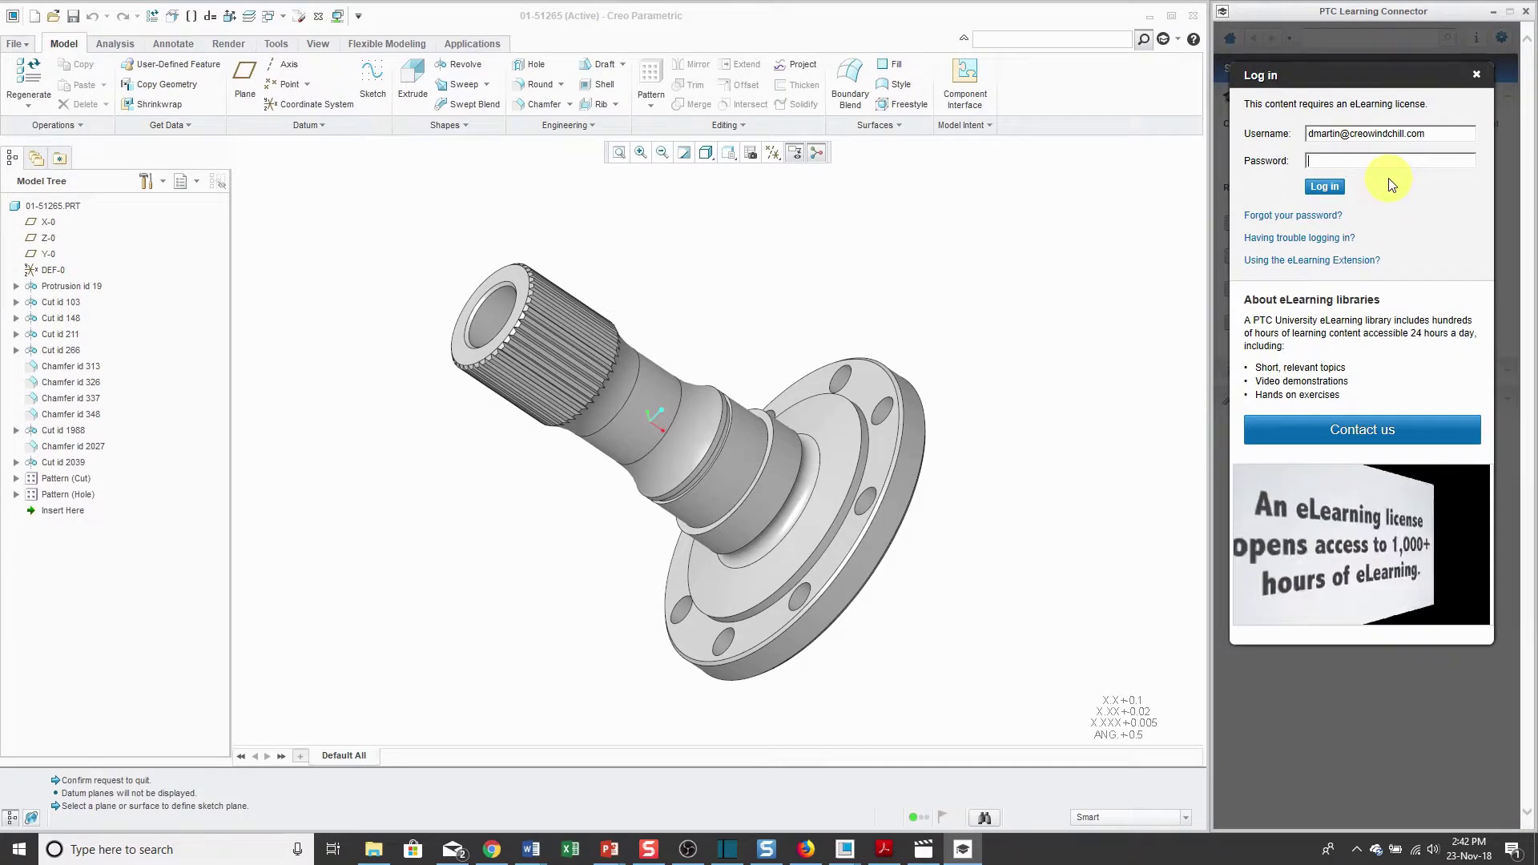
{"action": "type", "text": "******"}
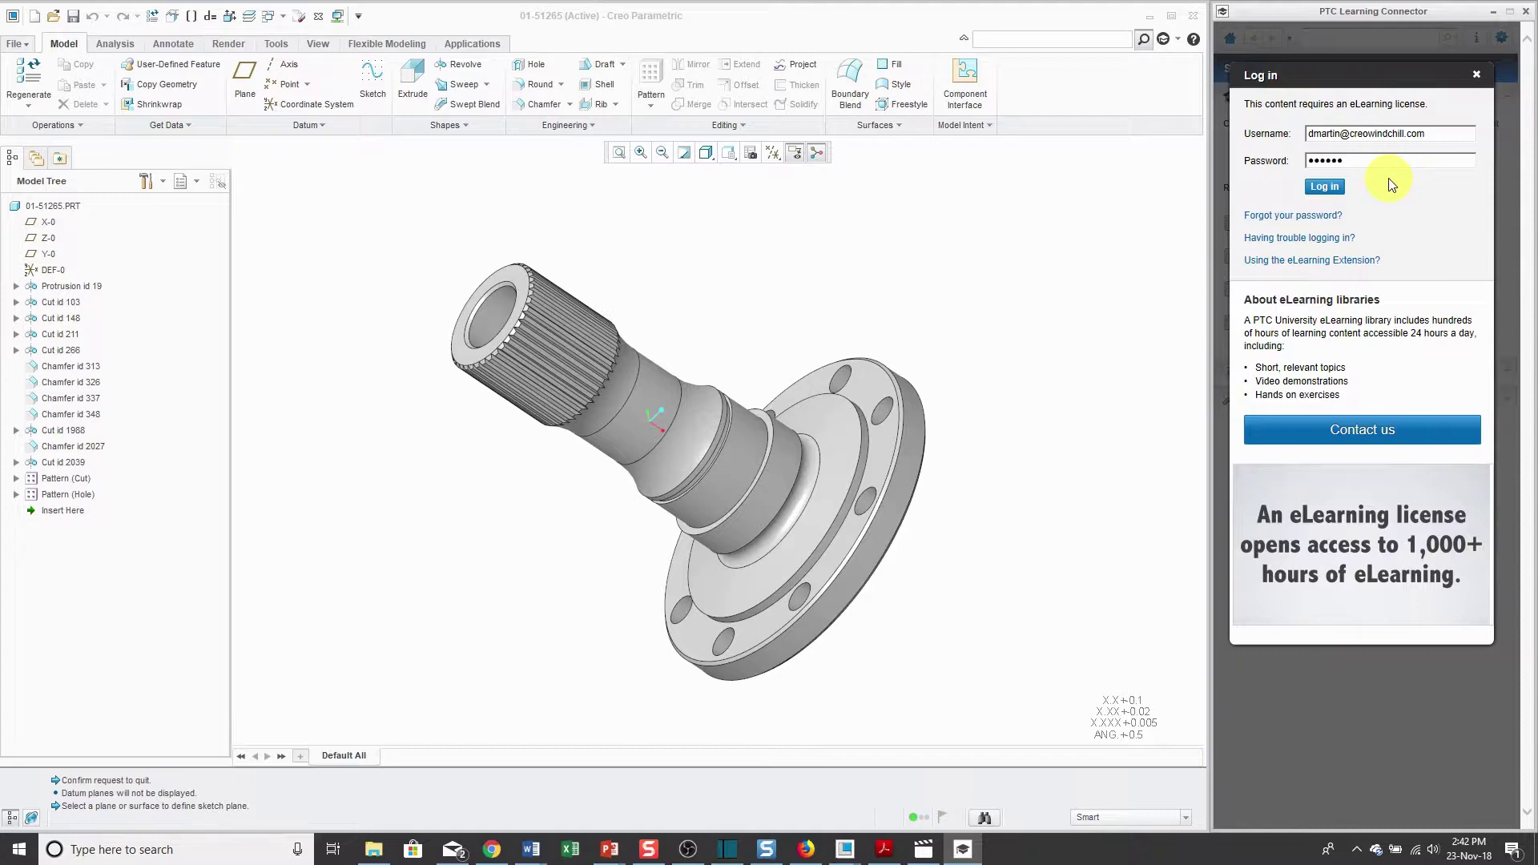
{"action": "type", "text": "**"}
{"action": "left_click", "coordinate": [1327, 187]}
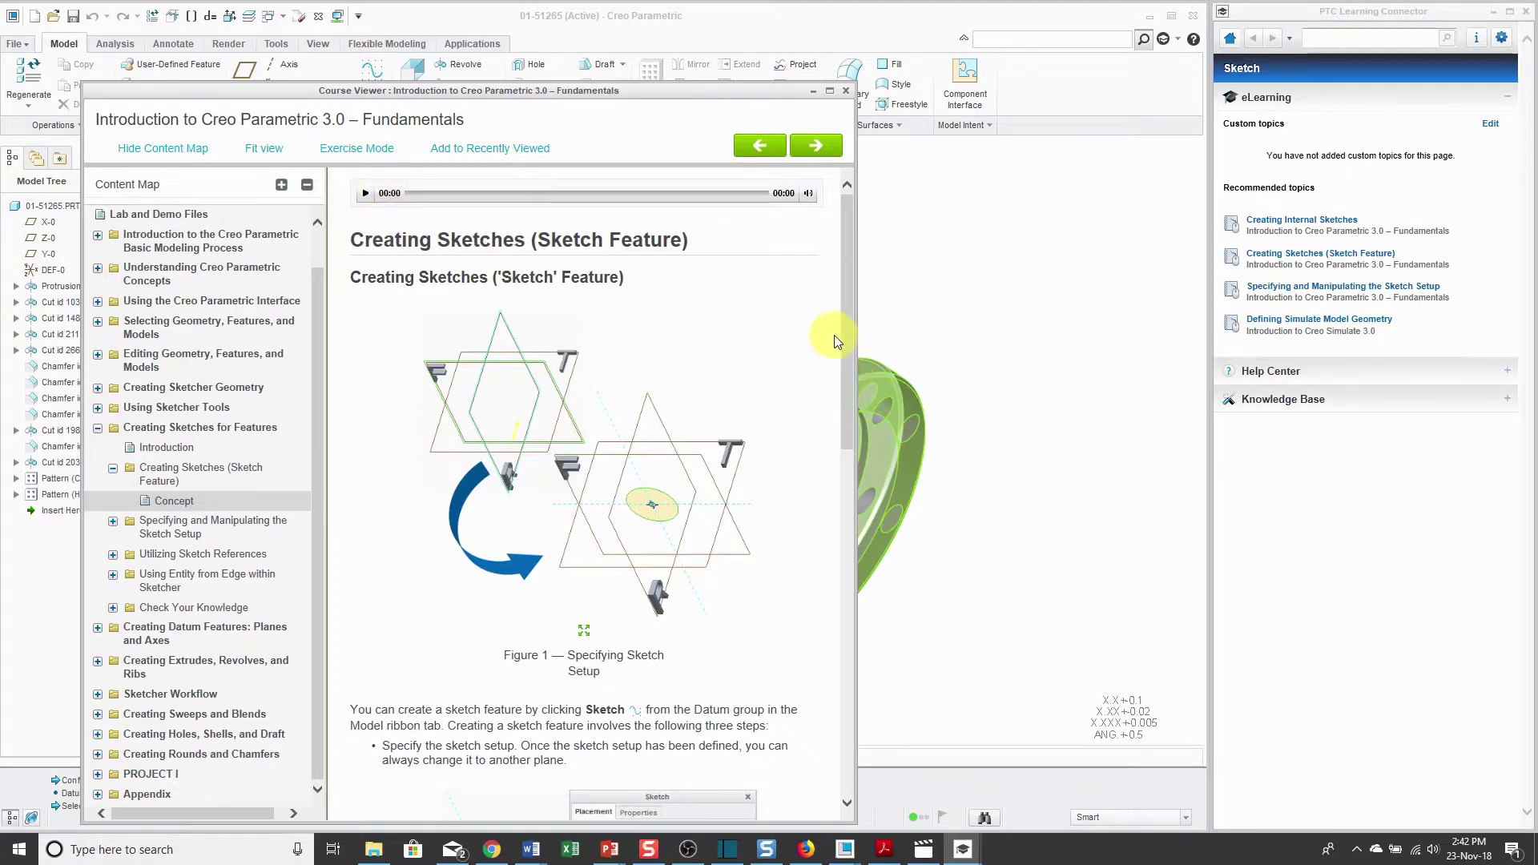
{"action": "left_click_drag", "start_coordinate": [842, 340], "coordinate": [825, 301]}
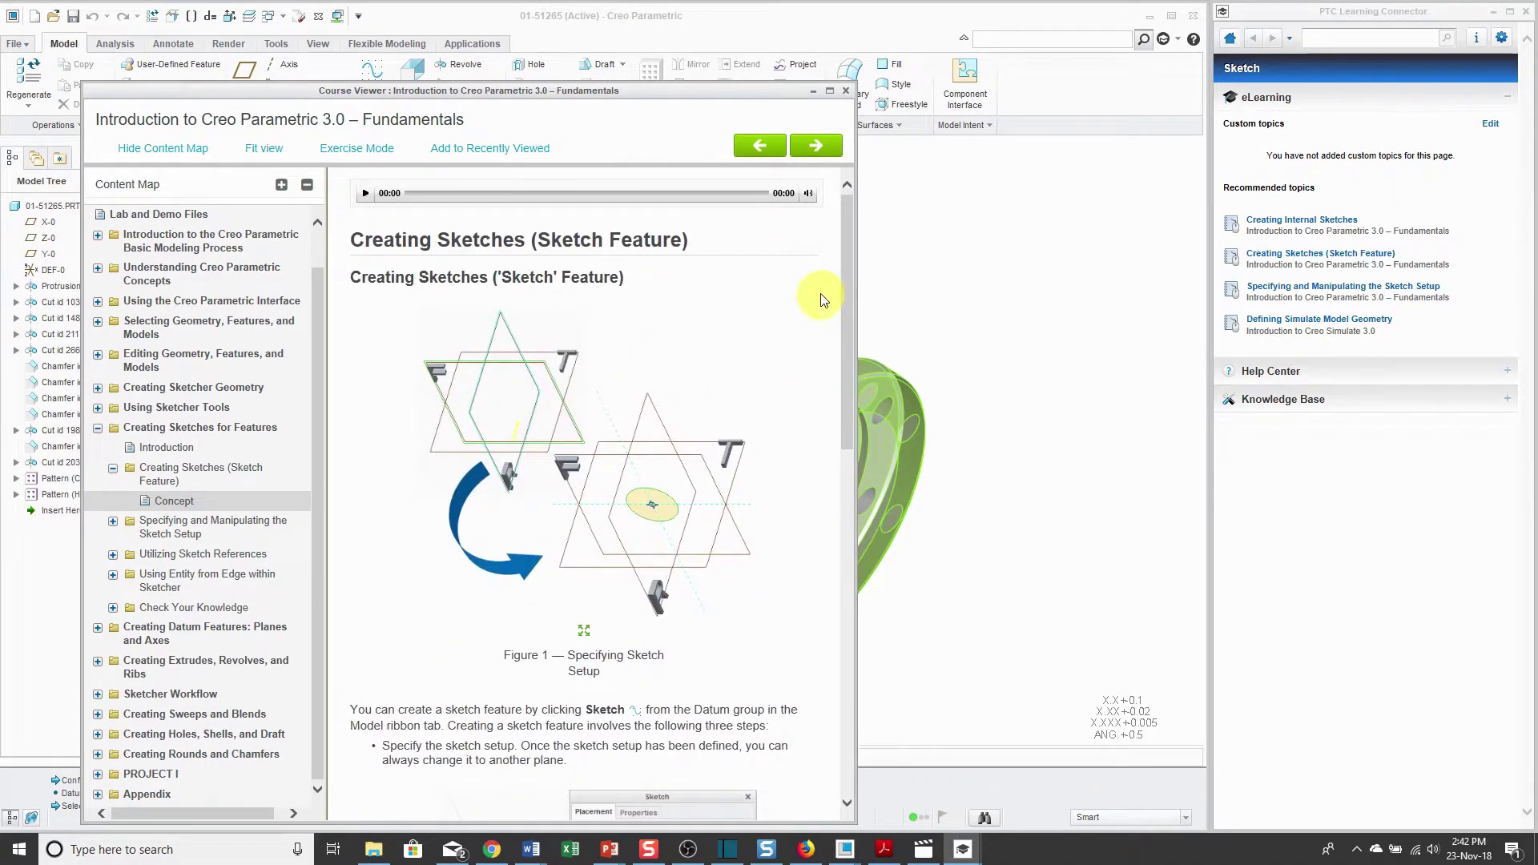
{"action": "left_click", "coordinate": [845, 91]}
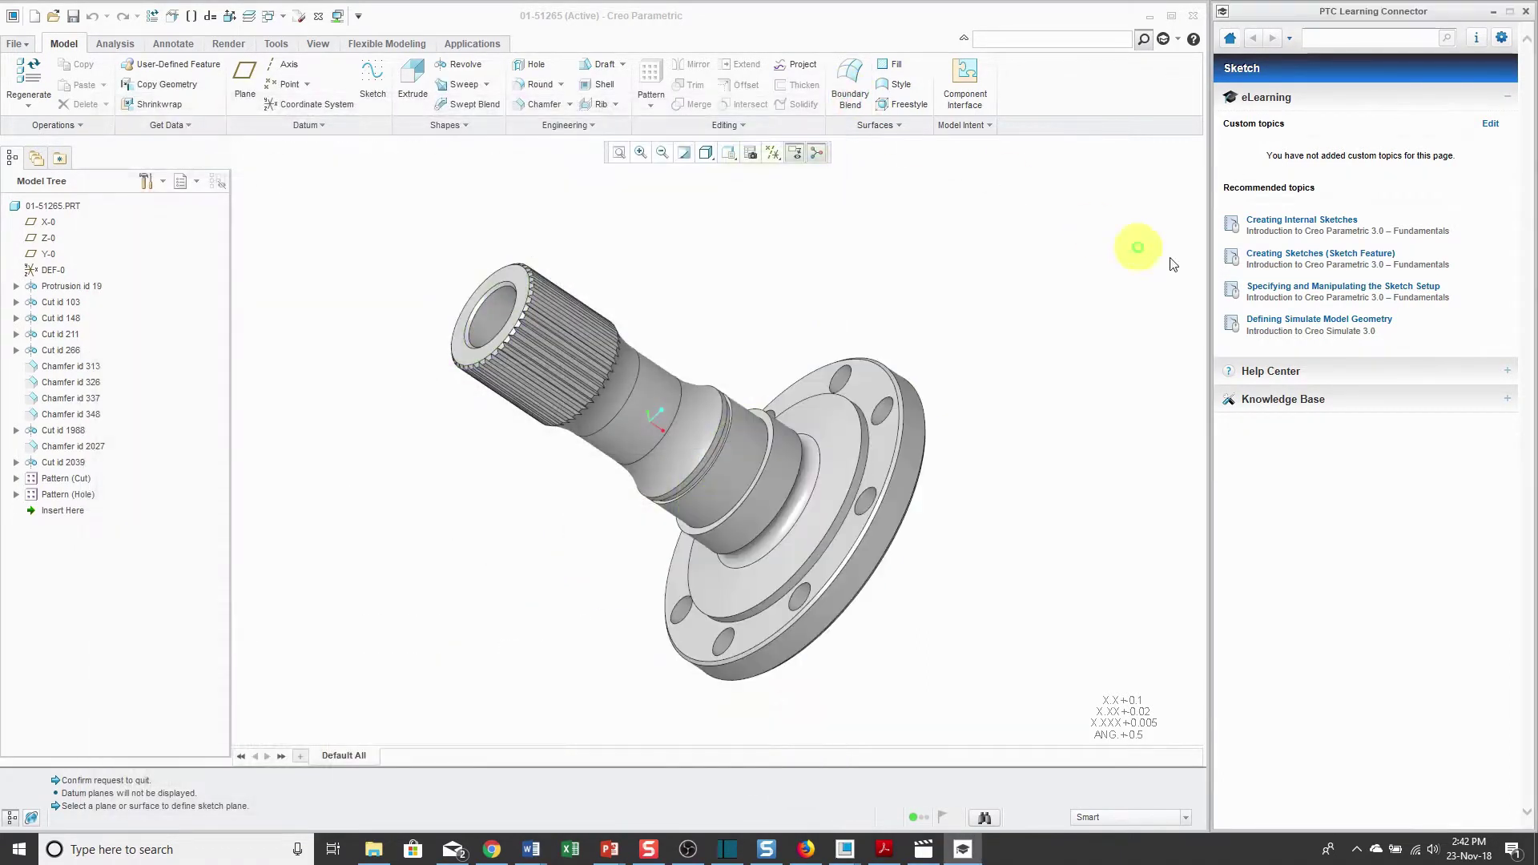
- Search Learning Connector for 'copy geometry', then close the panel and maximize the Creo window
{"action": "left_click", "coordinate": [1474, 373]}
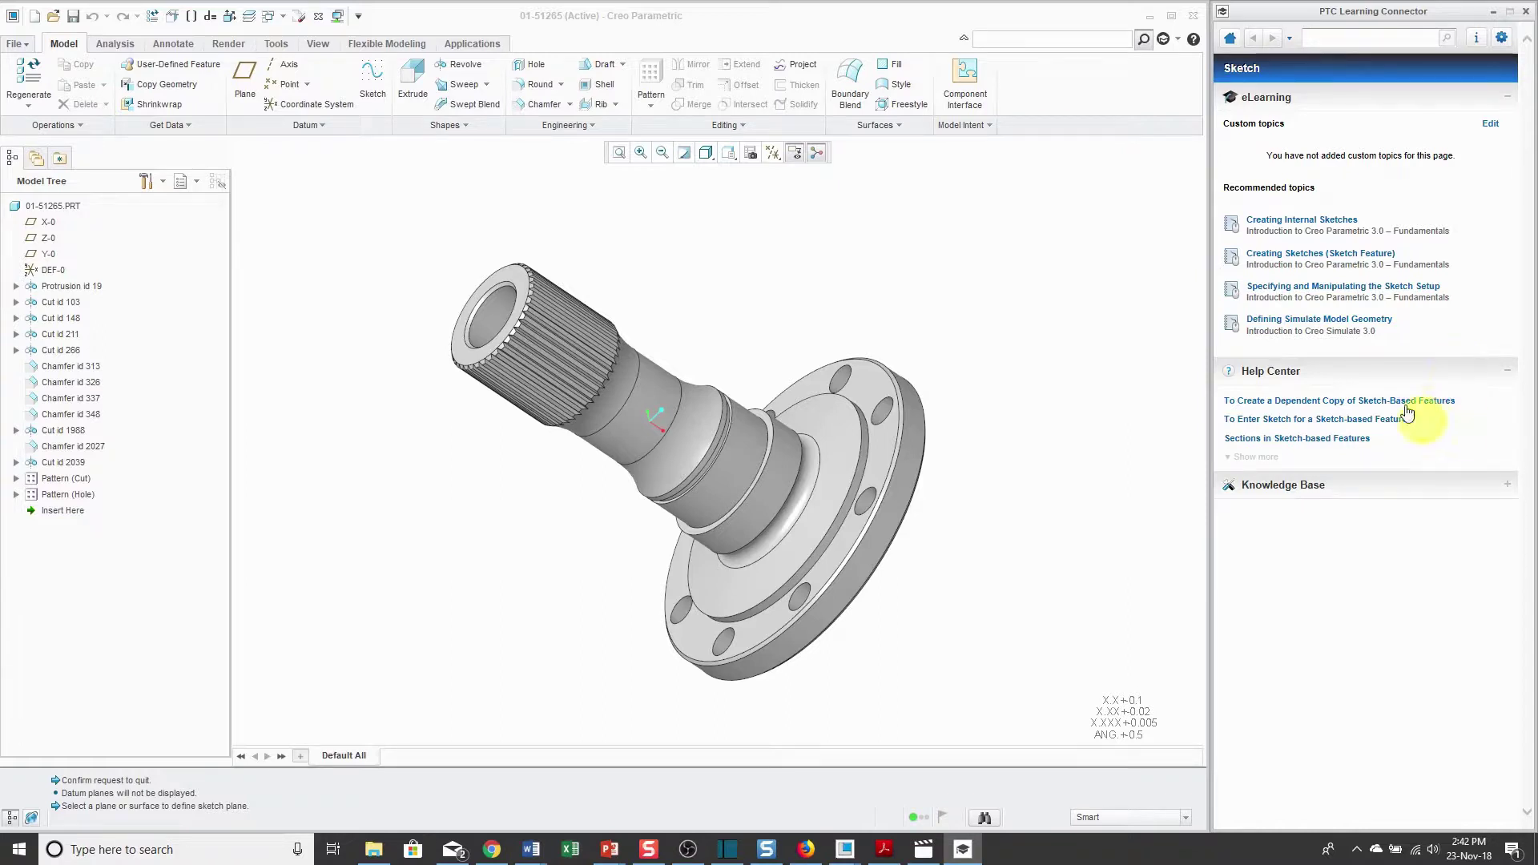
{"action": "left_click", "coordinate": [1434, 487]}
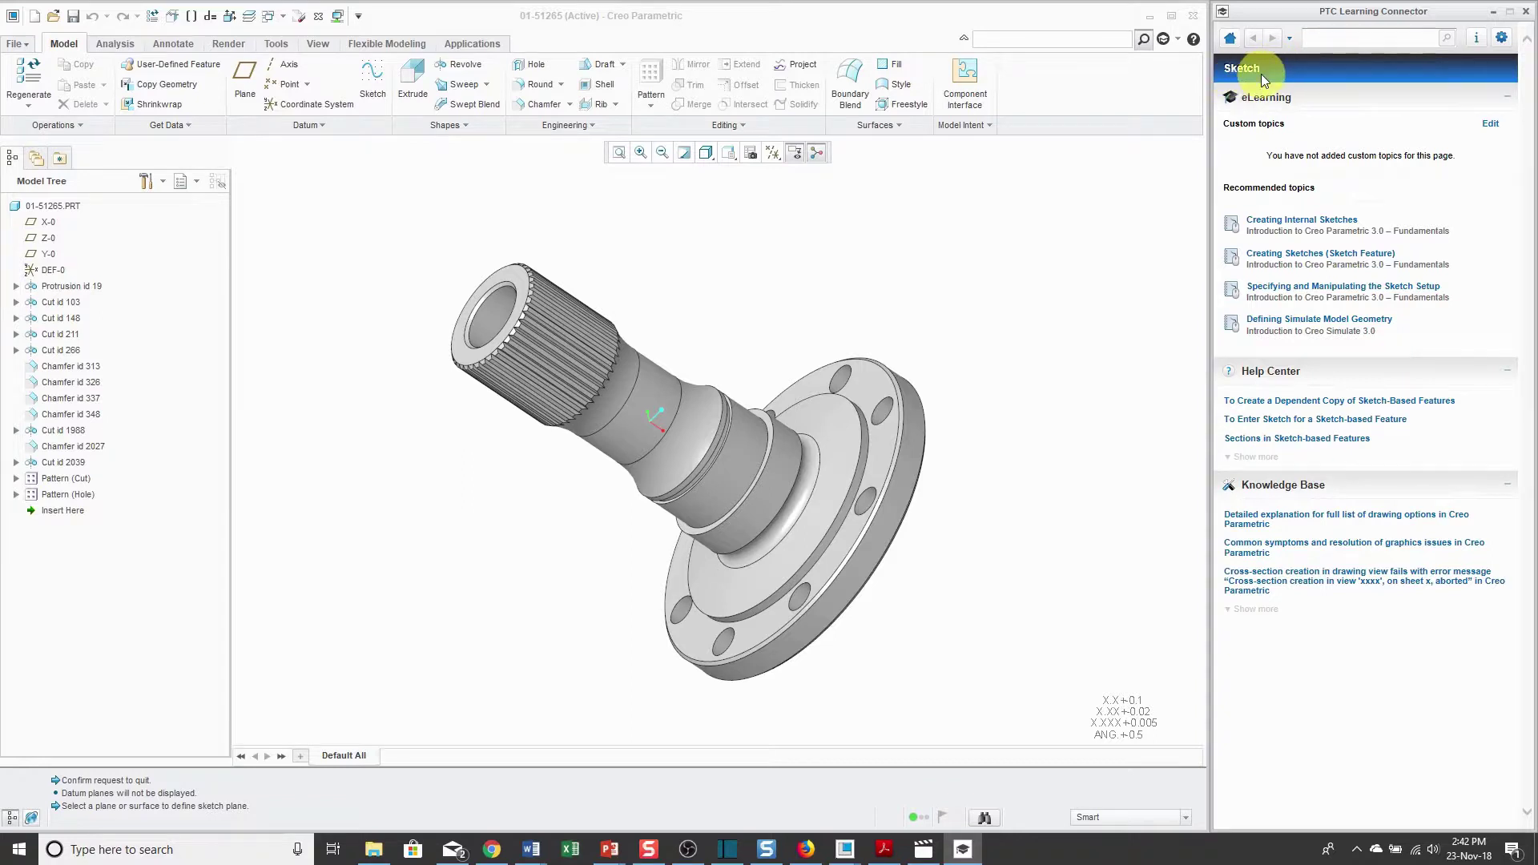
{"action": "left_click", "coordinate": [1322, 38]}
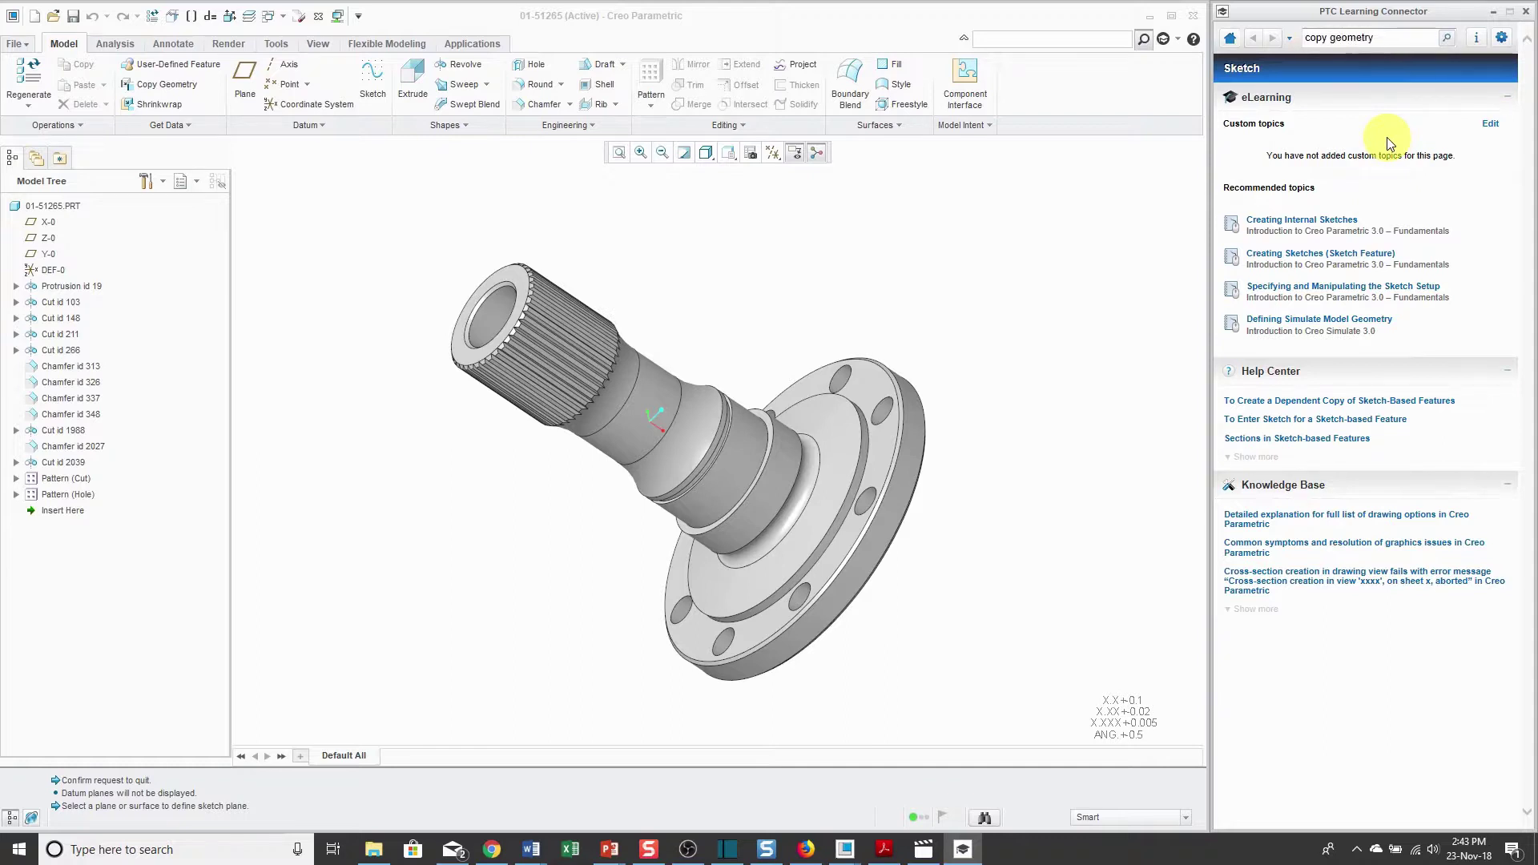
{"action": "key", "text": "Return"}
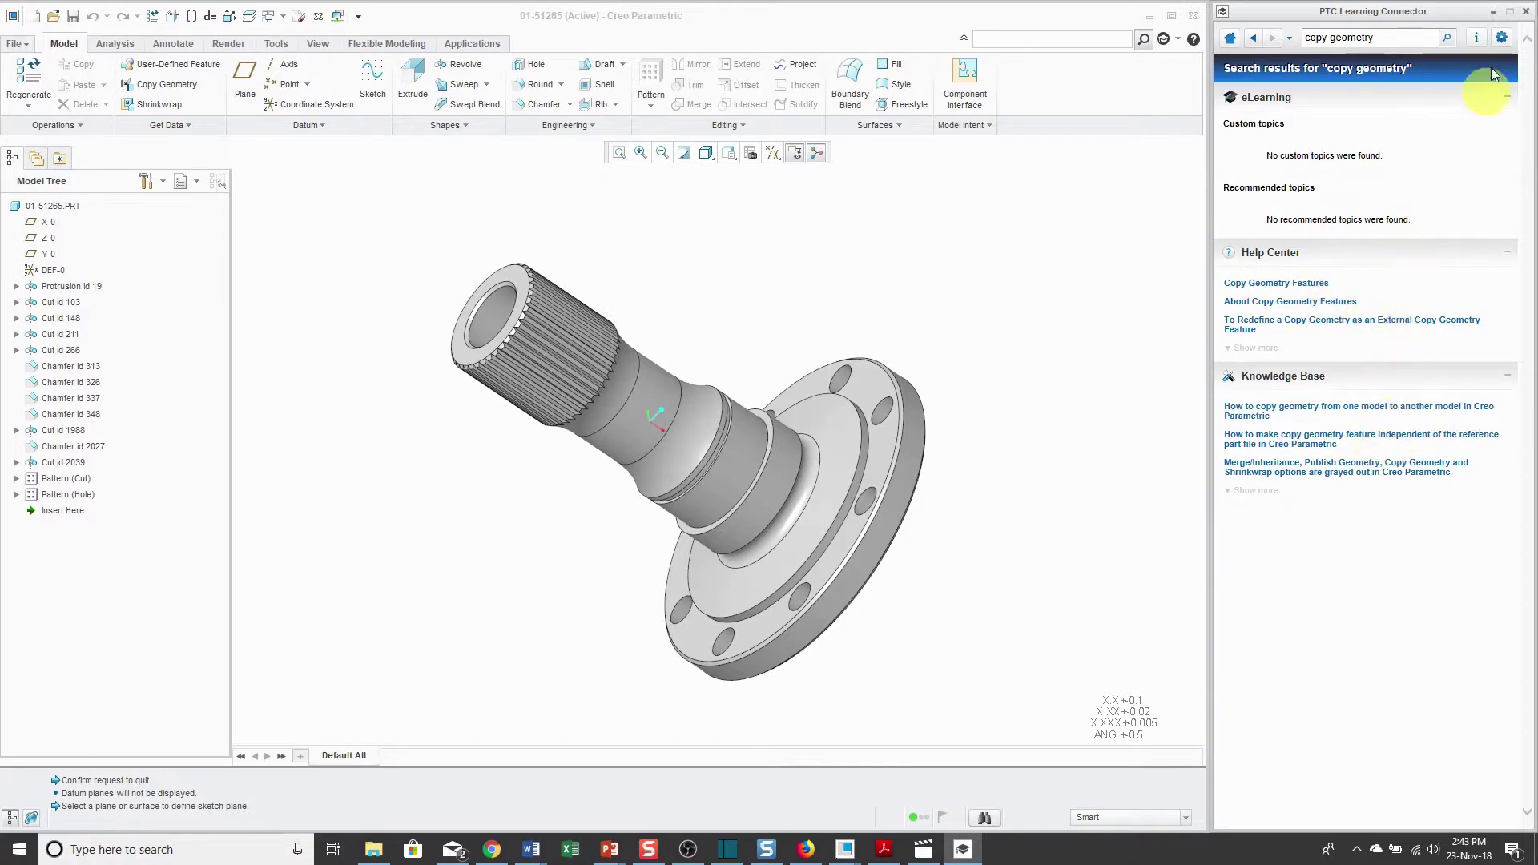
{"action": "left_click", "coordinate": [1527, 13]}
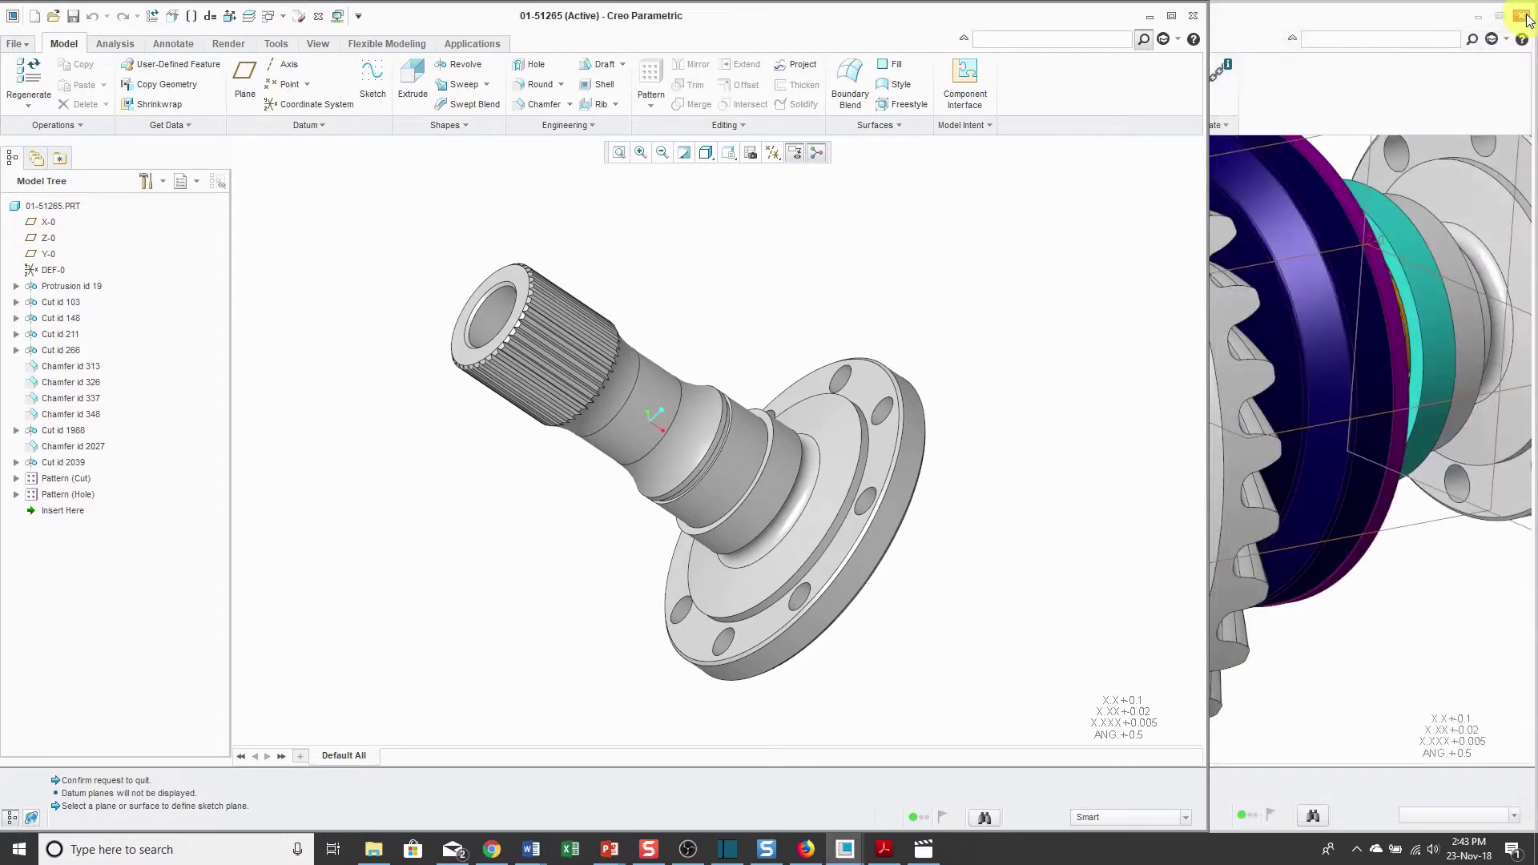
{"action": "left_click", "coordinate": [1173, 17]}
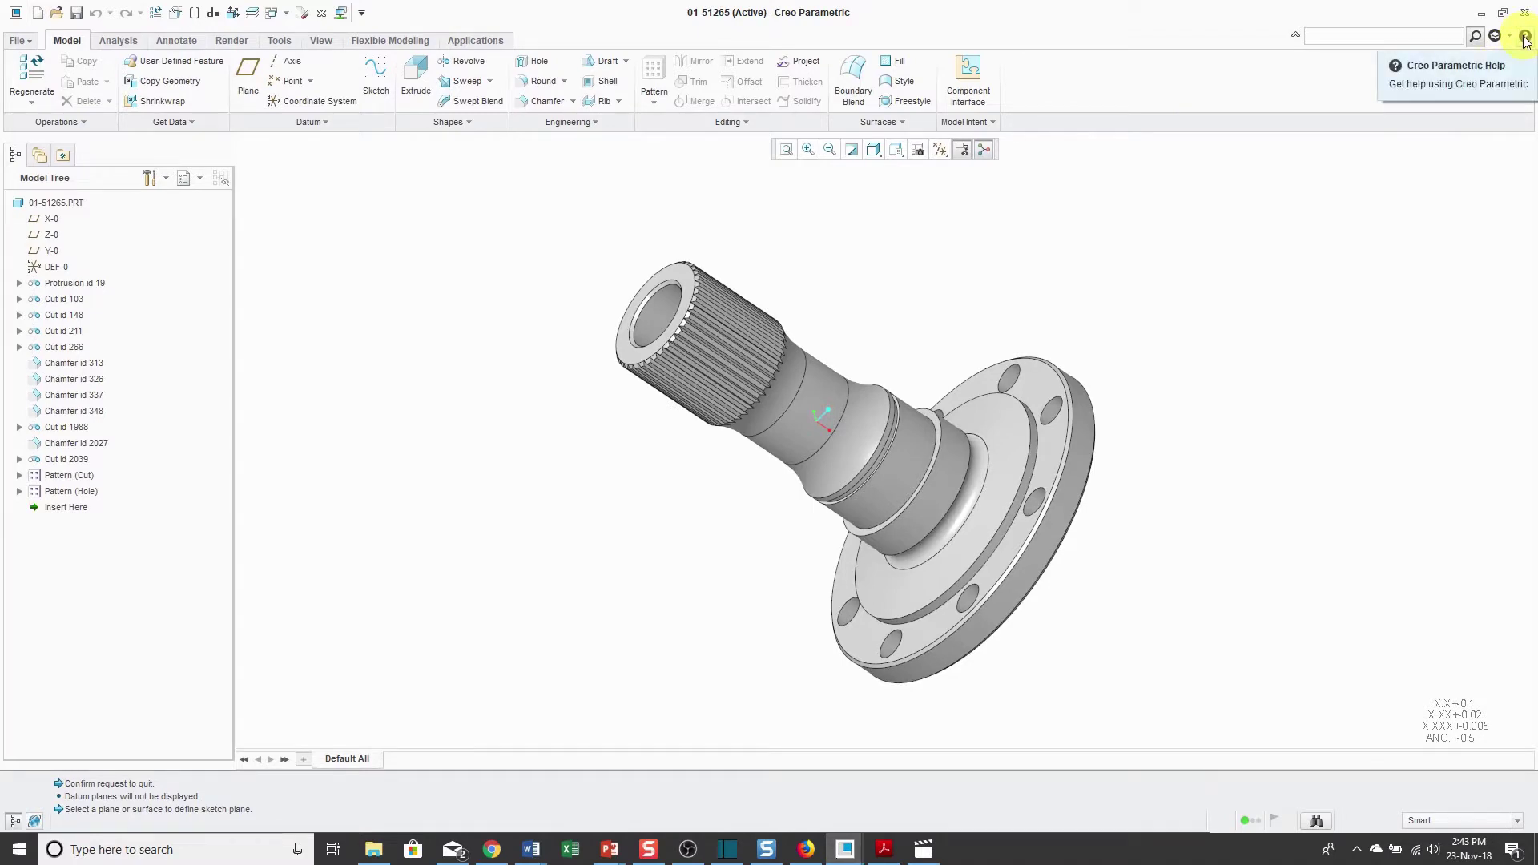
- Open the online Help Center, sign in to eSupport, and go to Part Modeling > Base Features > Sweeps > About Sweeps
{"action": "left_click", "coordinate": [1525, 38]}
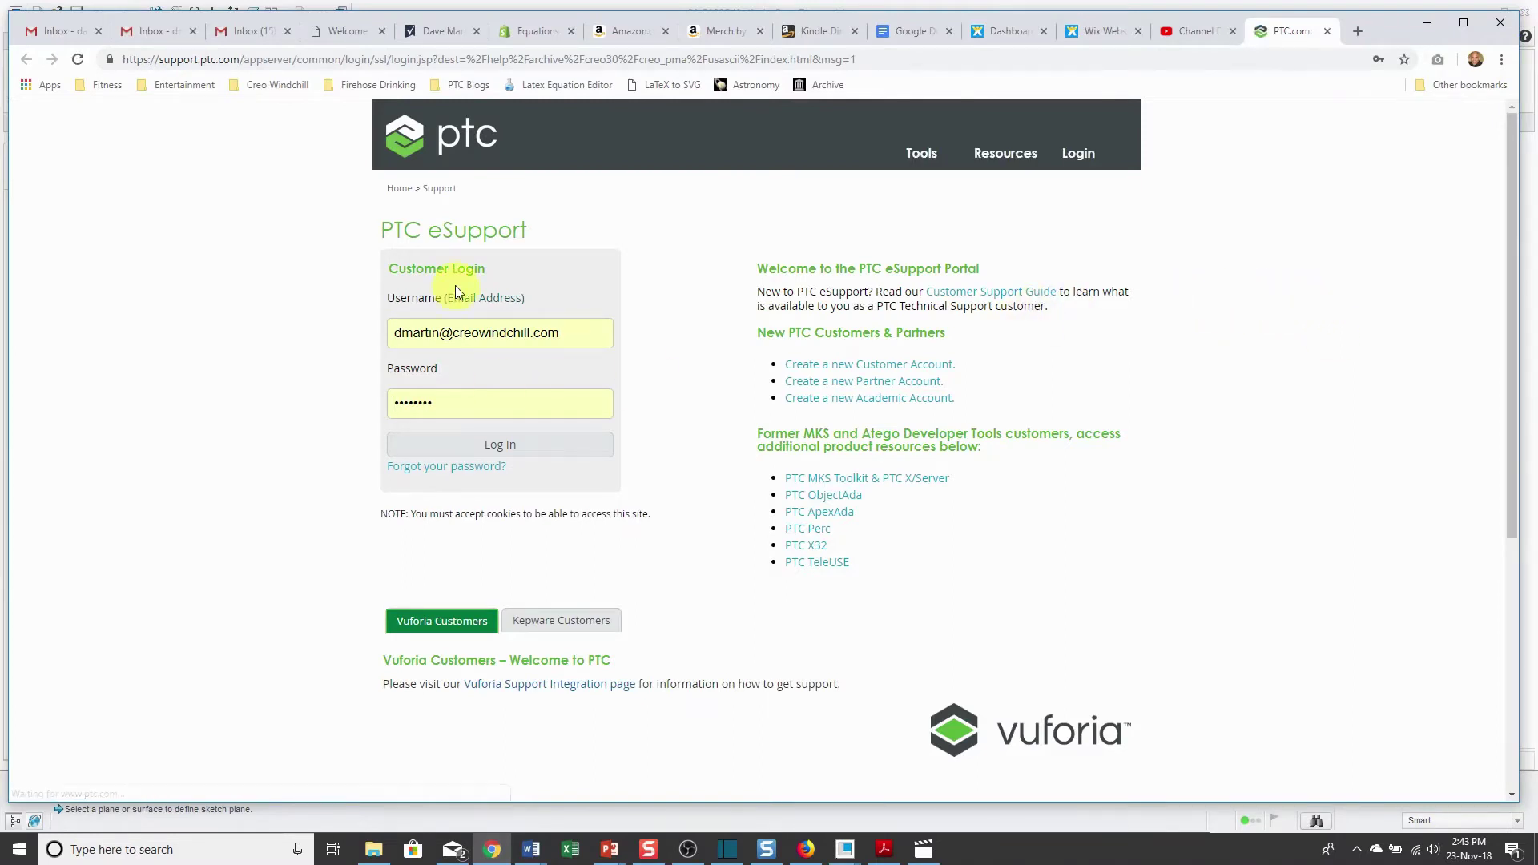
{"action": "left_click", "coordinate": [499, 452]}
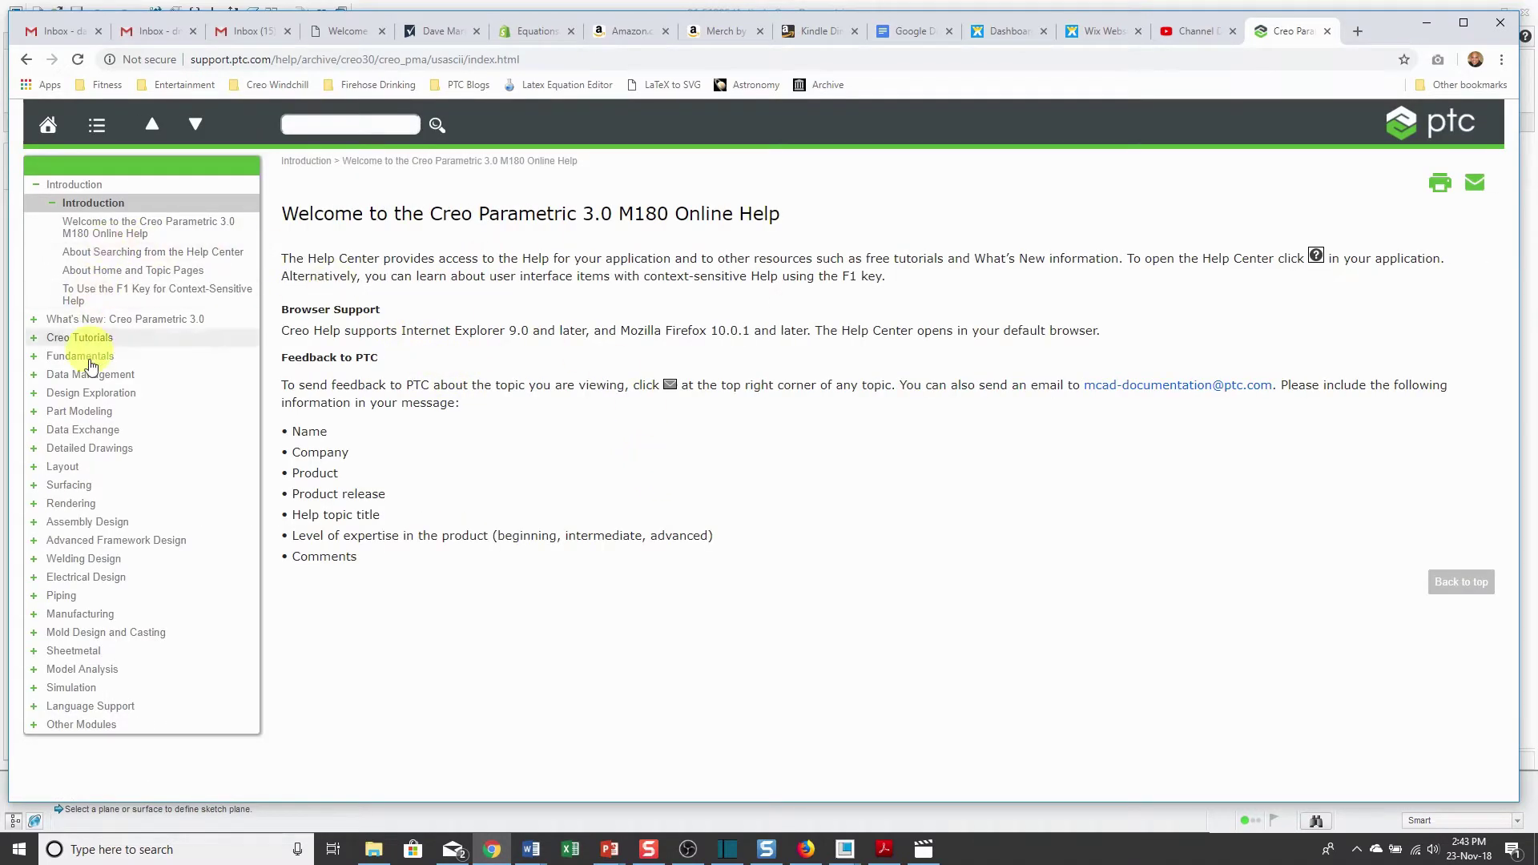
{"action": "left_click", "coordinate": [33, 413]}
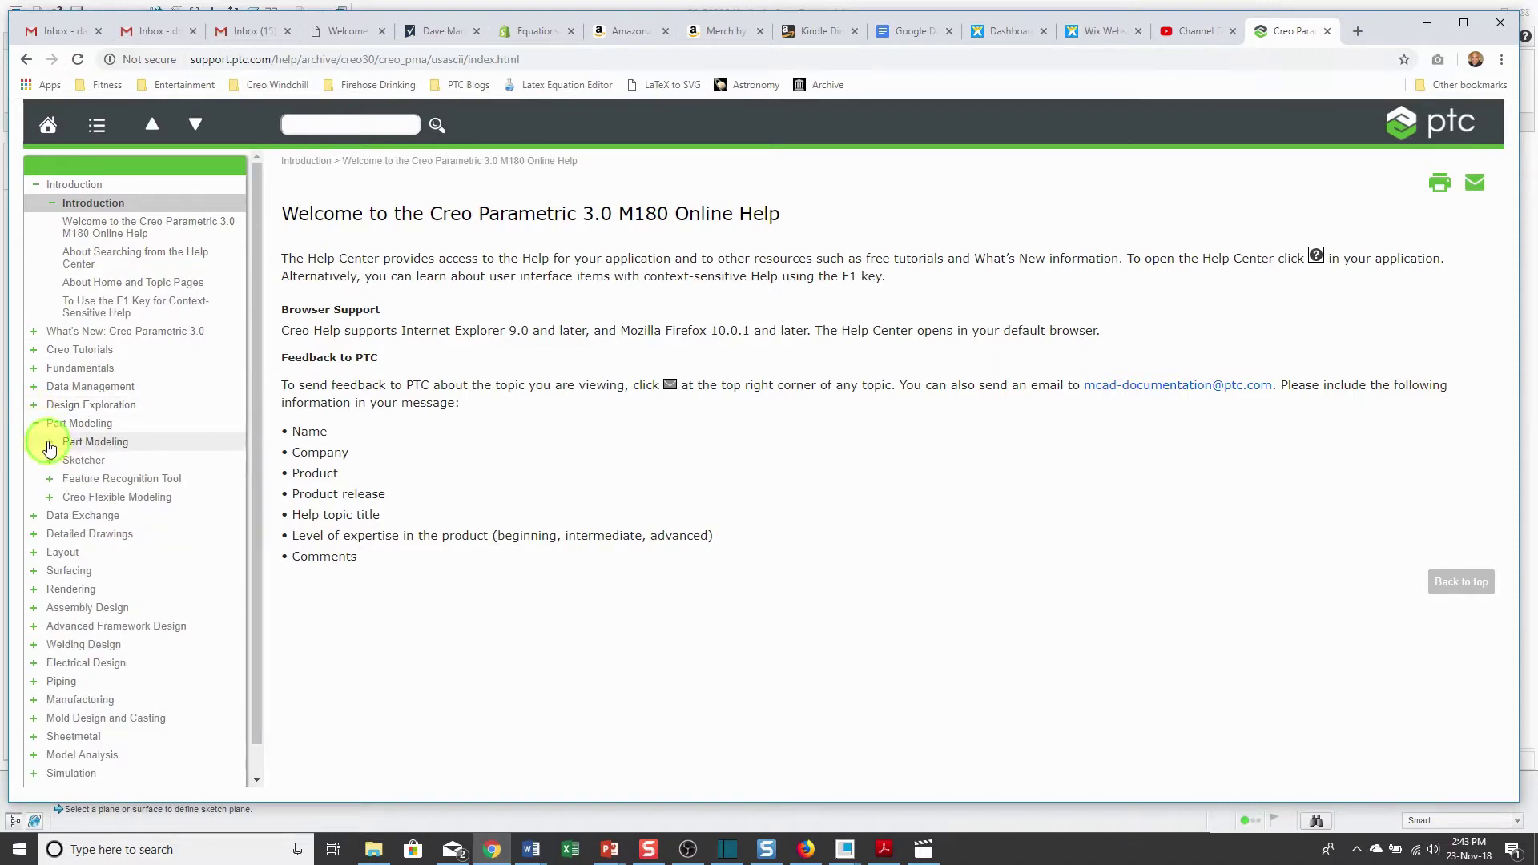
{"action": "left_click", "coordinate": [49, 443]}
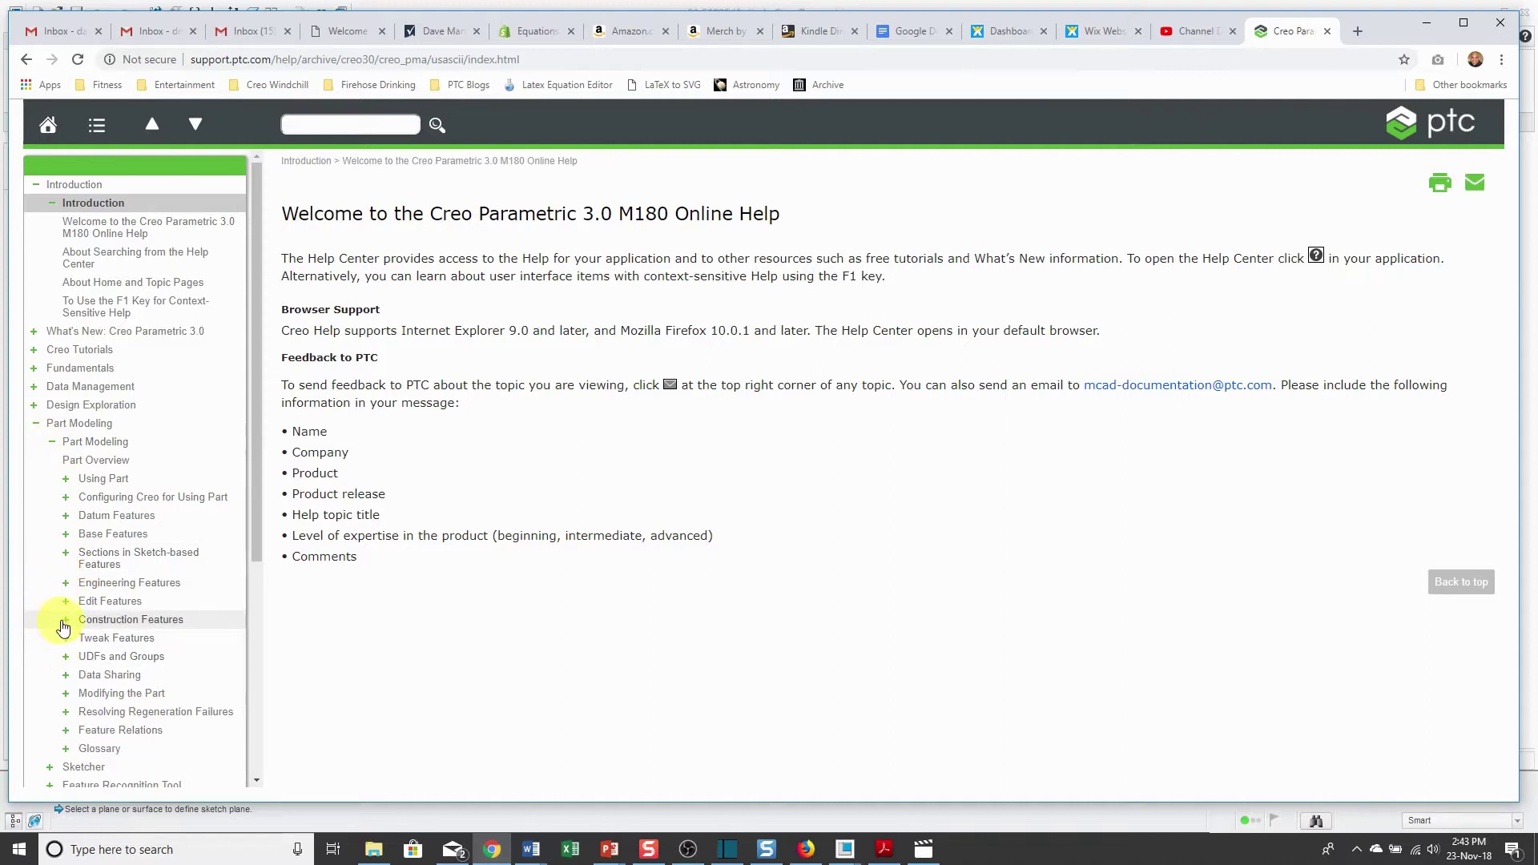
{"action": "left_click", "coordinate": [65, 534]}
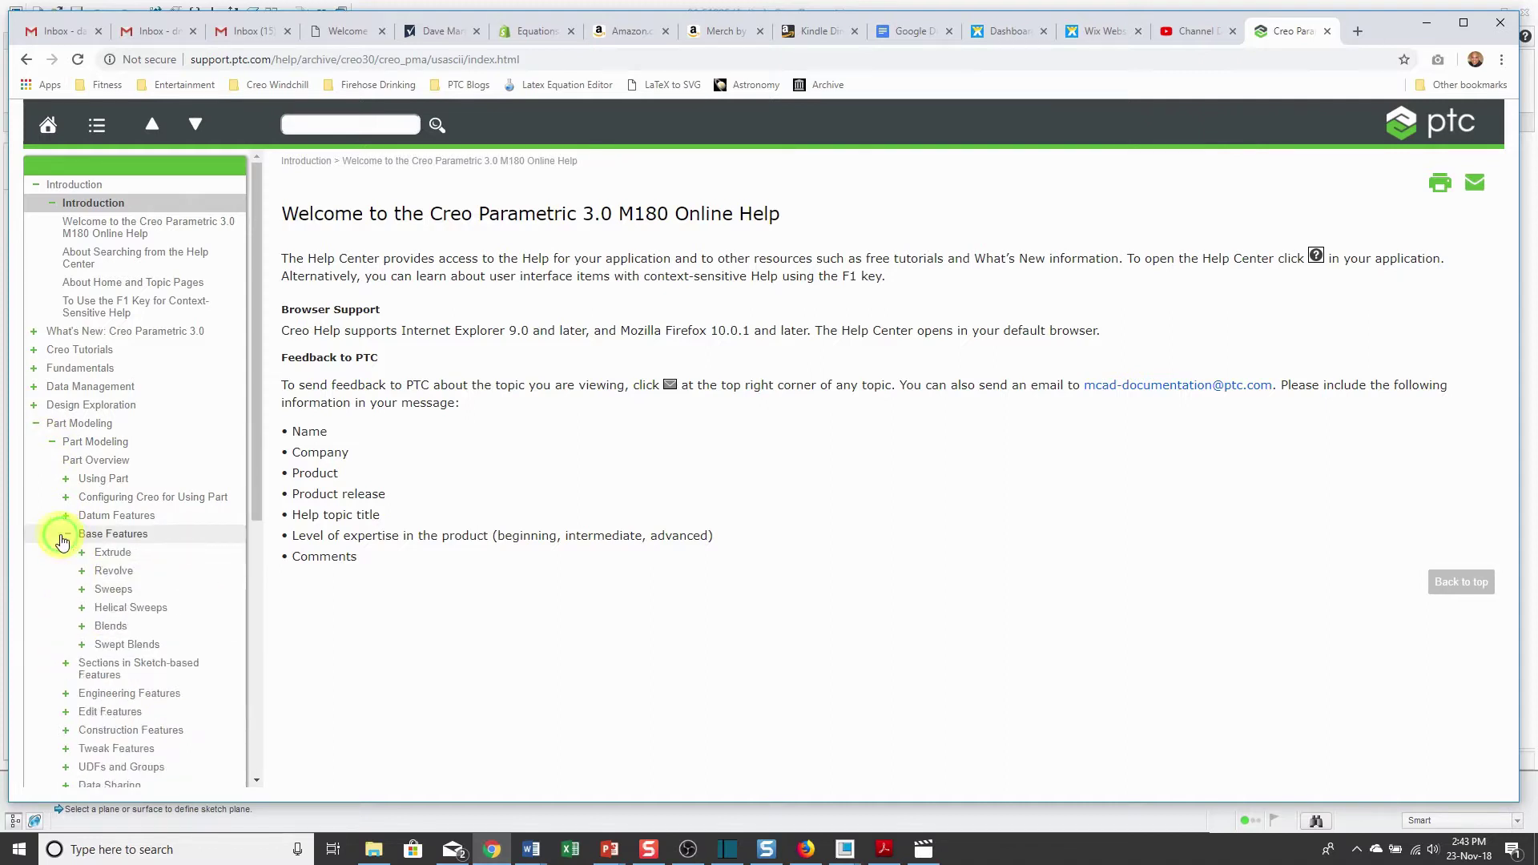
{"action": "left_click", "coordinate": [82, 590]}
{"action": "left_click", "coordinate": [129, 609]}
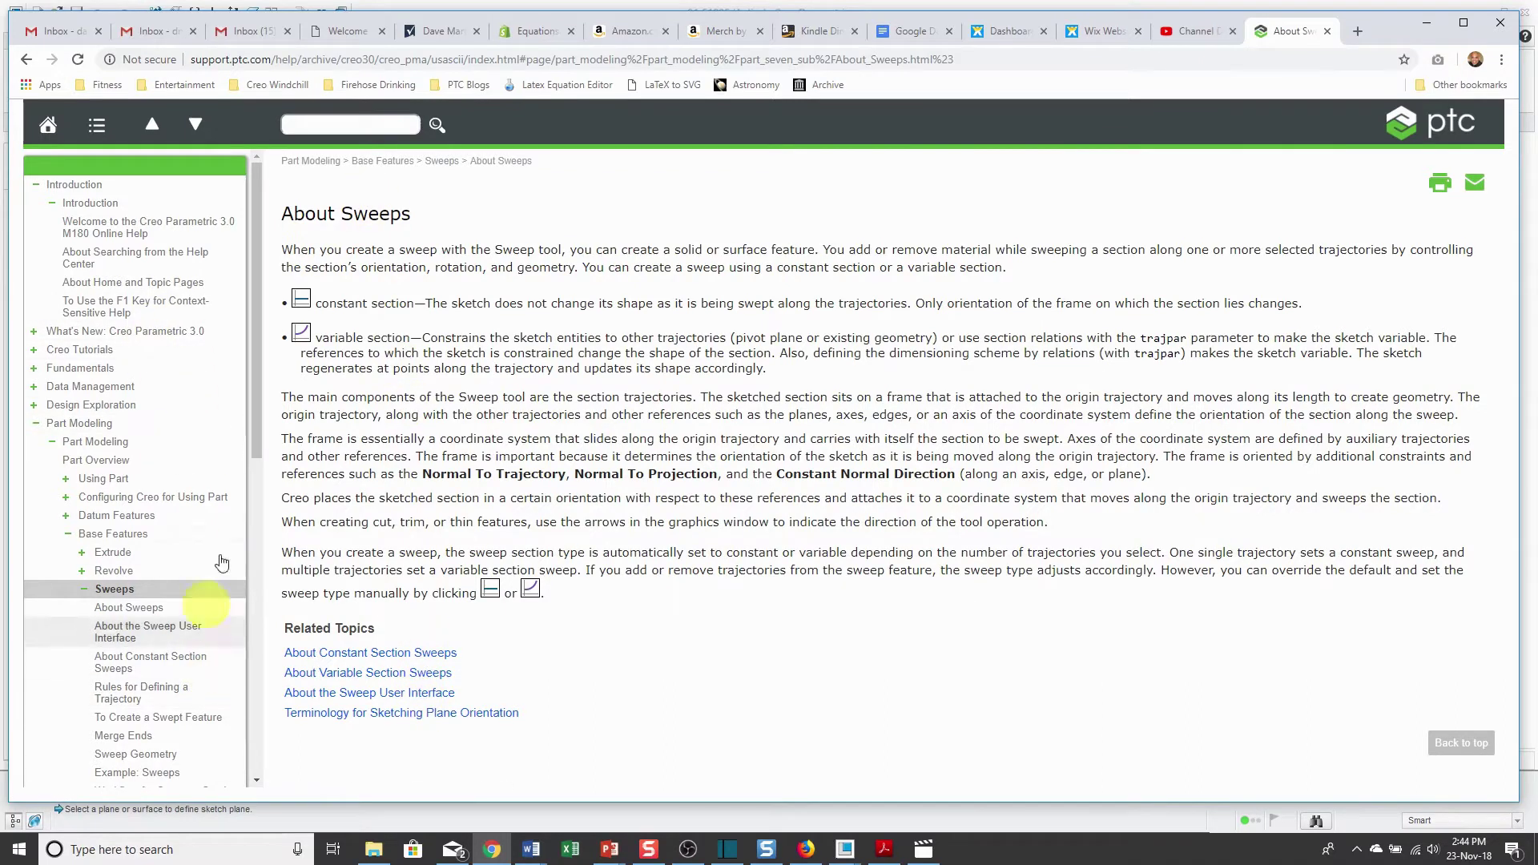
- Search the help for 'paste' and open the To Copy and Paste Geometry topic
{"action": "left_click", "coordinate": [360, 127]}
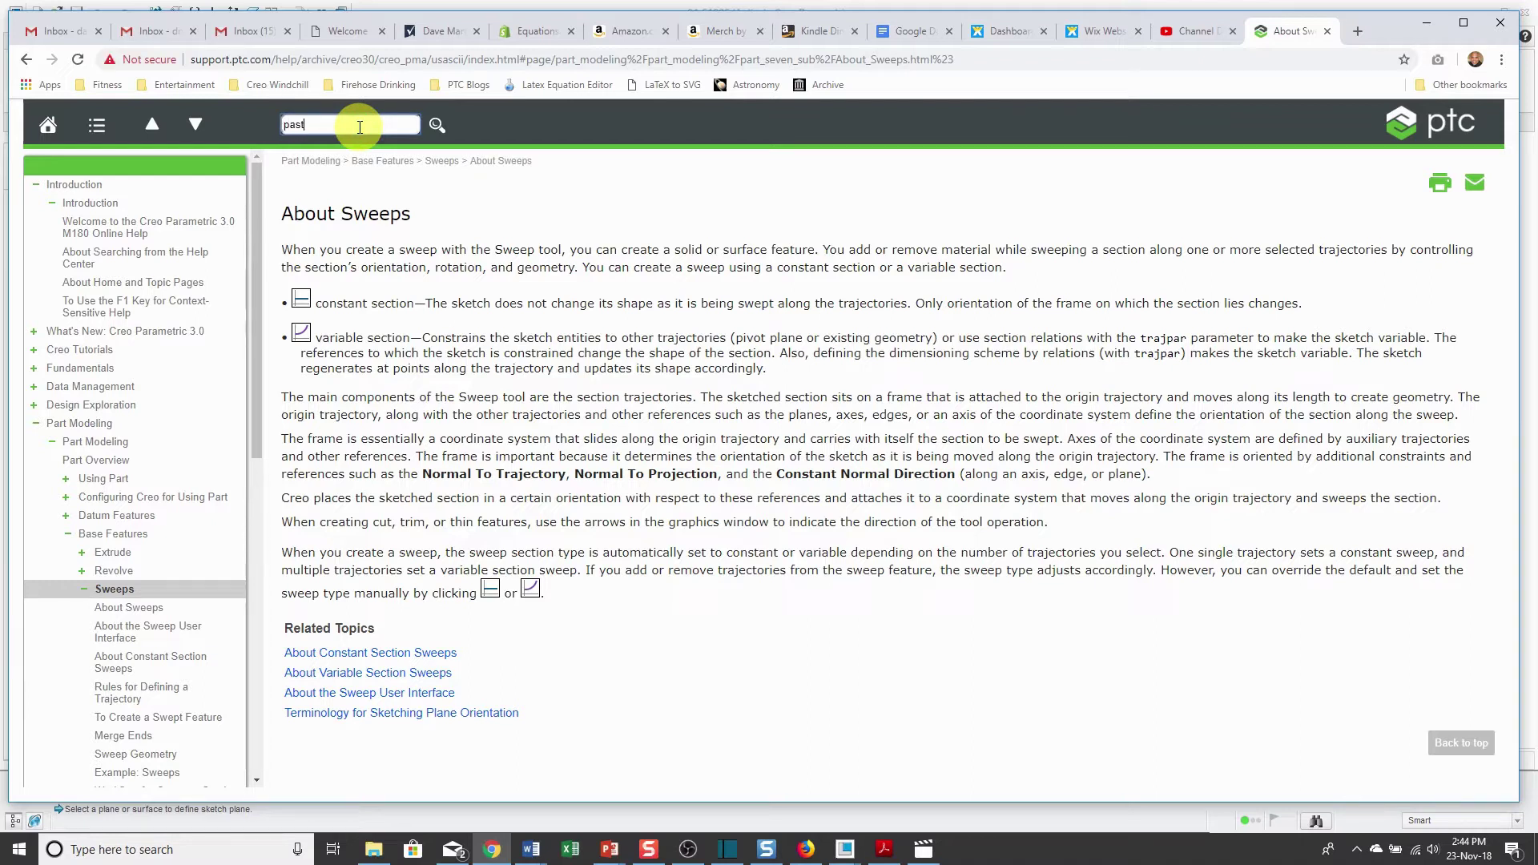
{"action": "key", "text": "Return"}
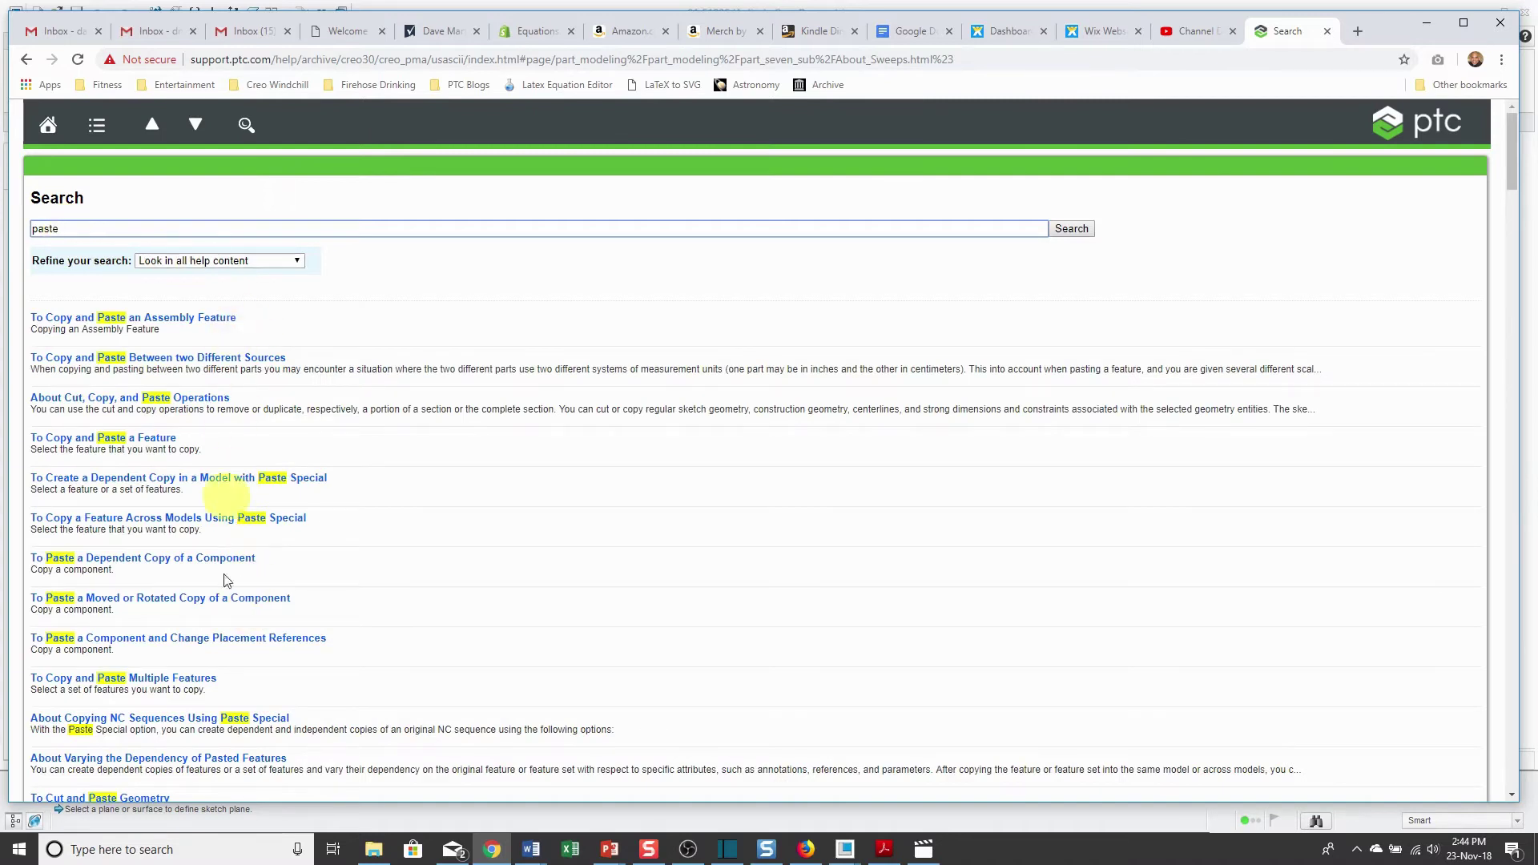
{"action": "scroll", "coordinate": [521, 549], "scroll_direction": "down", "scroll_amount": 3}
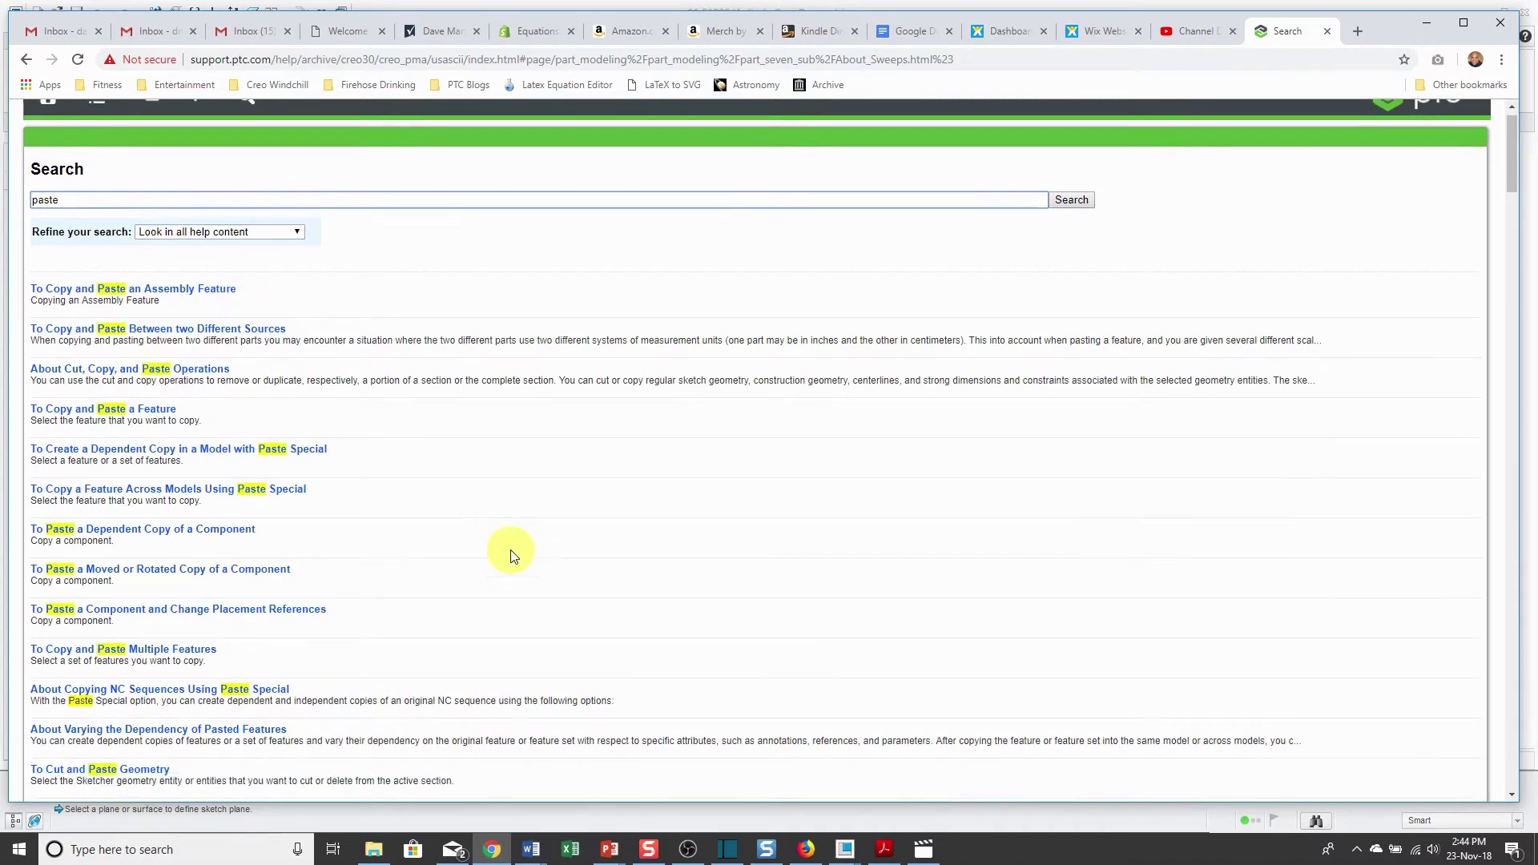
{"action": "scroll", "coordinate": [513, 556], "scroll_direction": "down", "scroll_amount": 1}
{"action": "scroll", "coordinate": [513, 556], "scroll_direction": "down", "scroll_amount": 1}
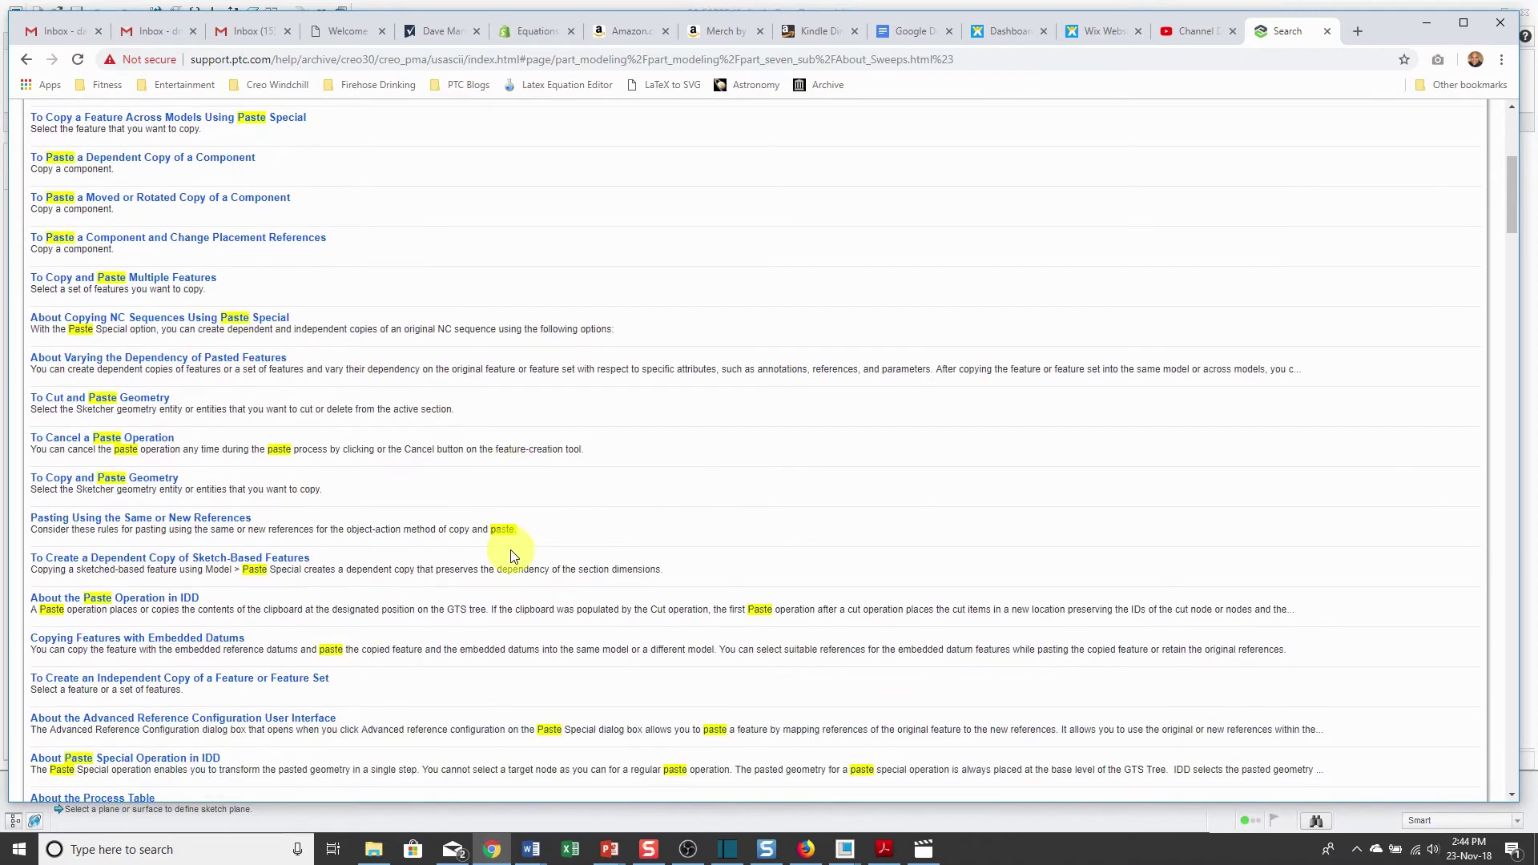
{"action": "left_click", "coordinate": [148, 478]}
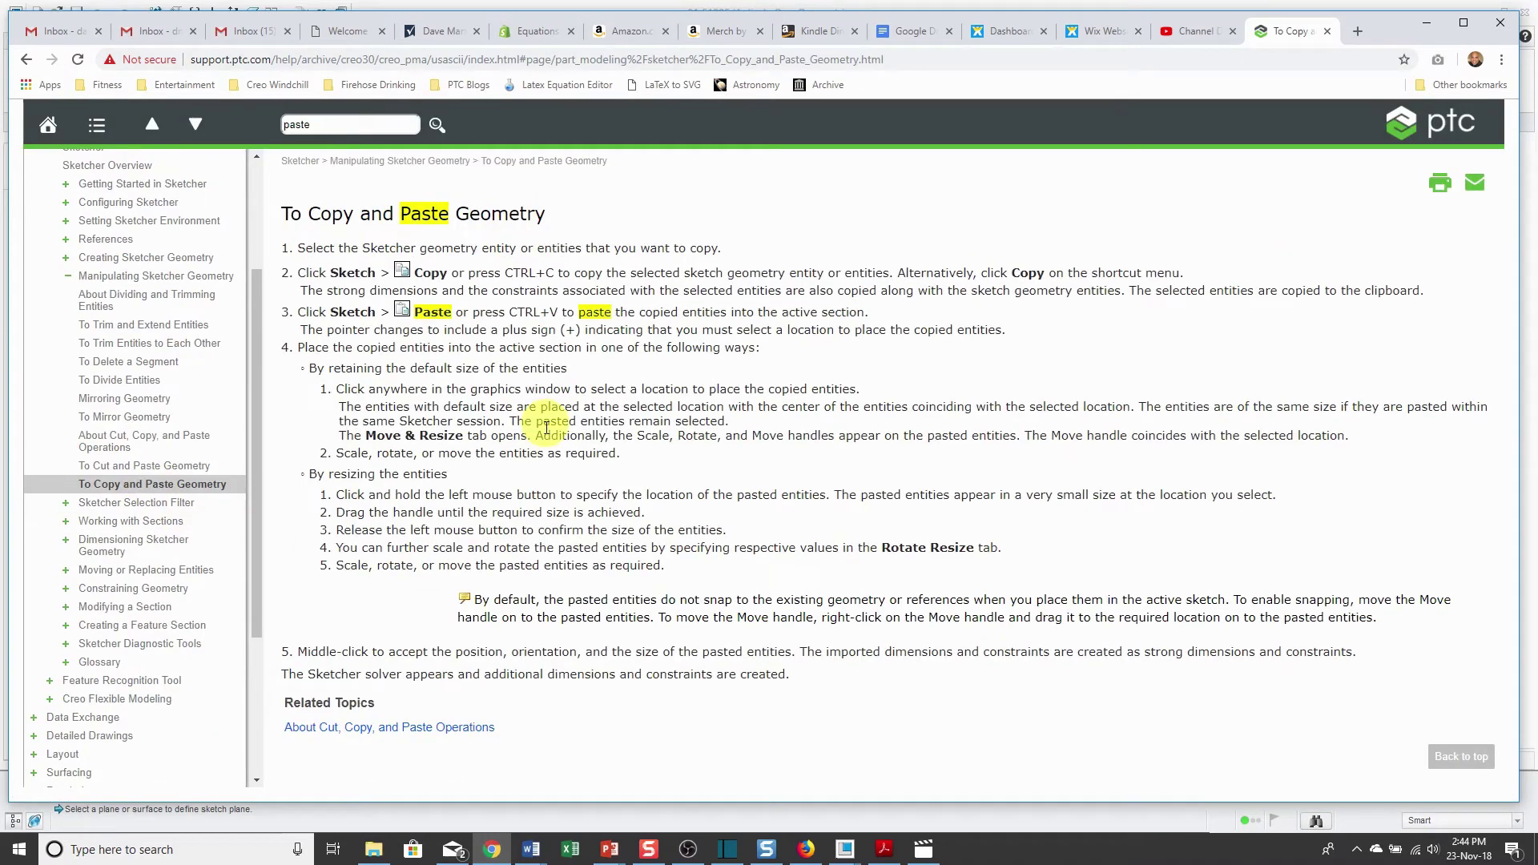
- Return from the browser to Creo and show the File > Help options, including Online Resources
{"action": "left_click", "coordinate": [1428, 24]}
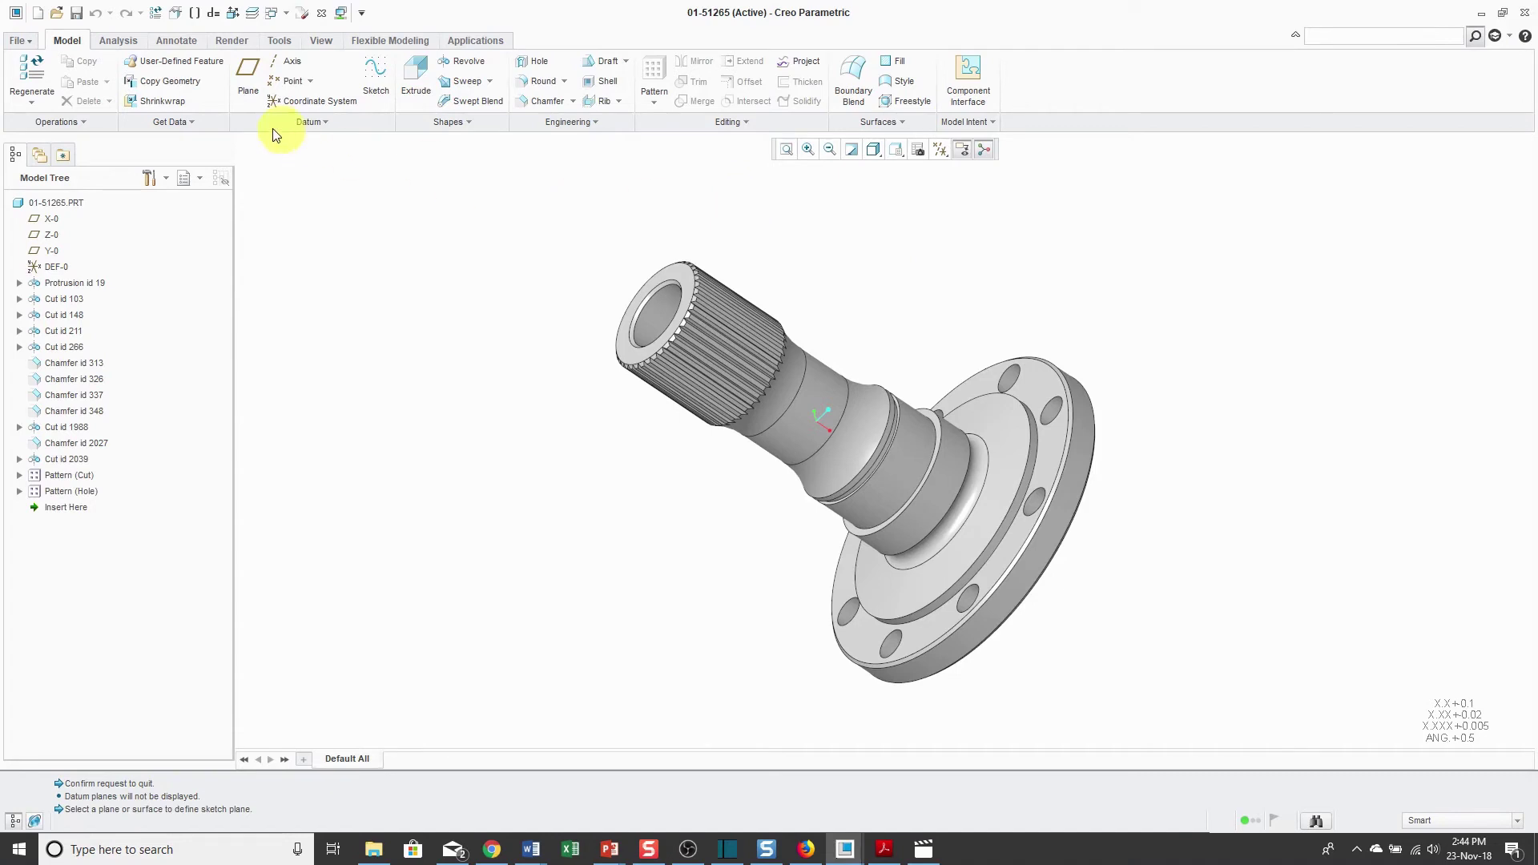
{"action": "left_click", "coordinate": [18, 40]}
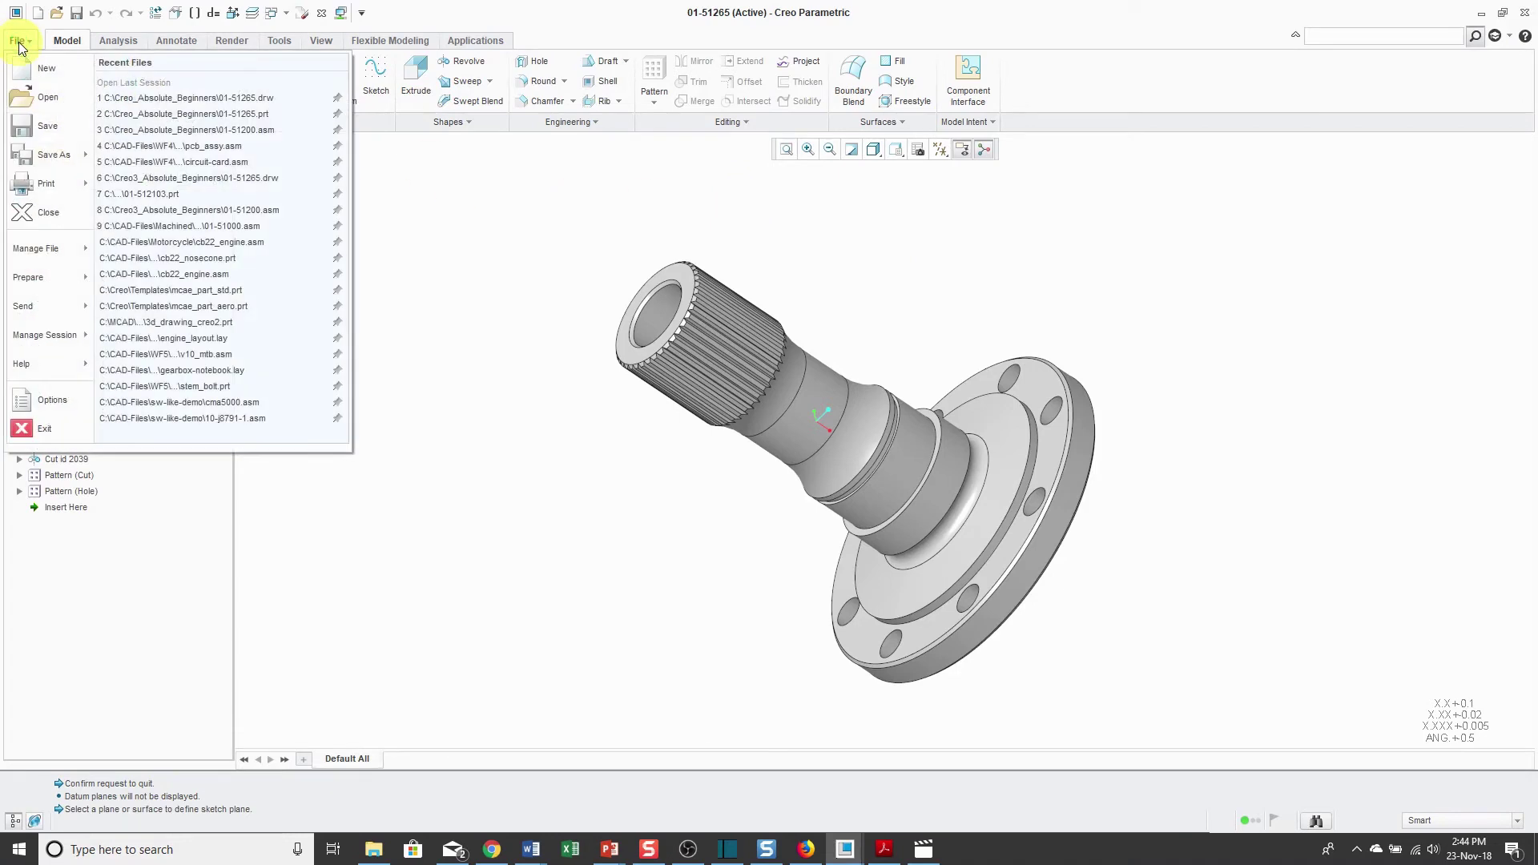
{"action": "mouse_move", "coordinate": [70, 357]}
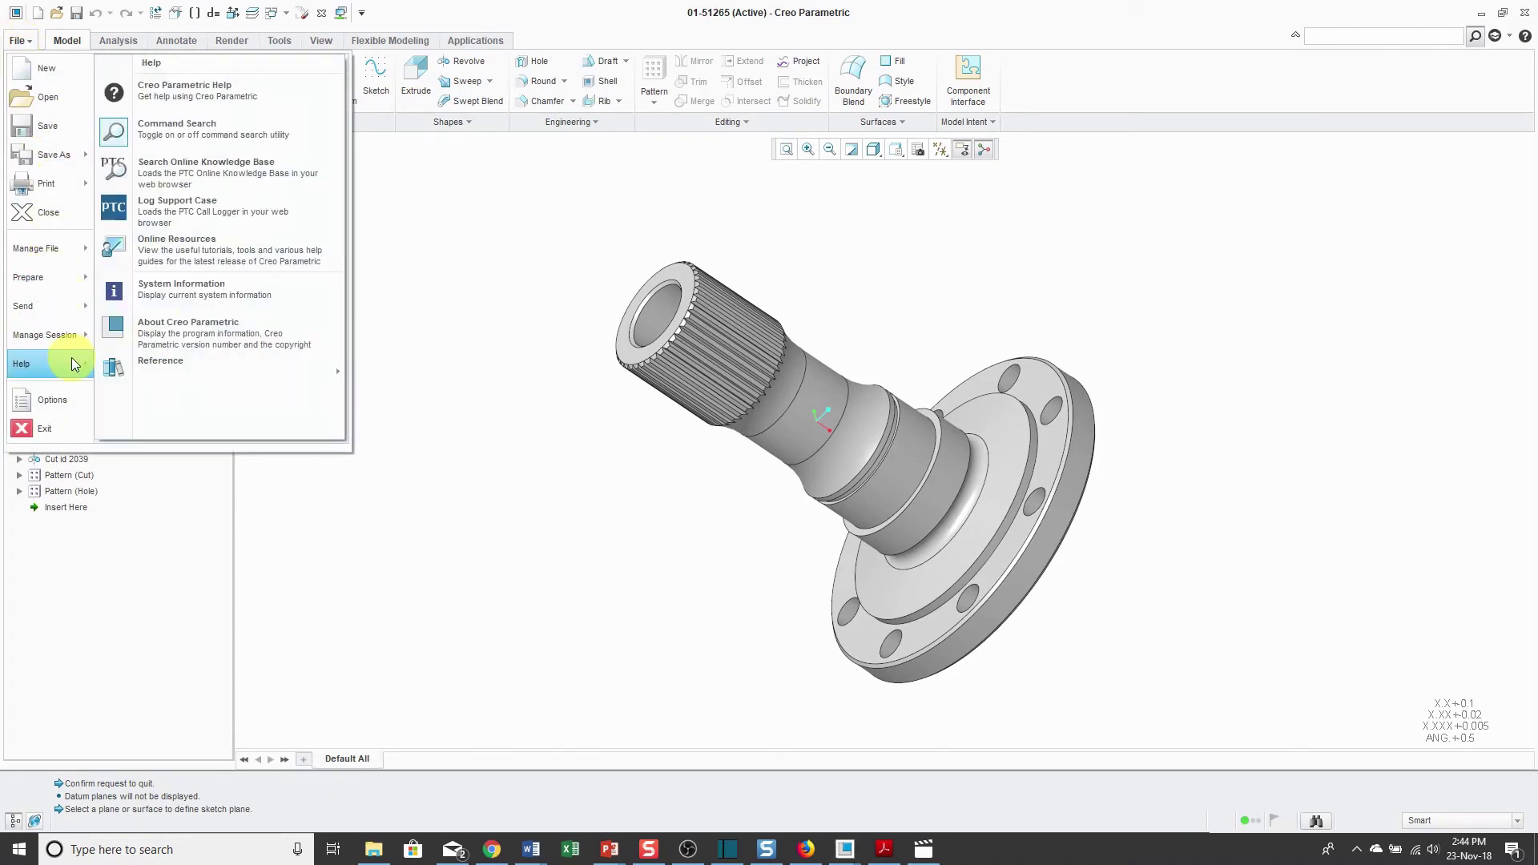